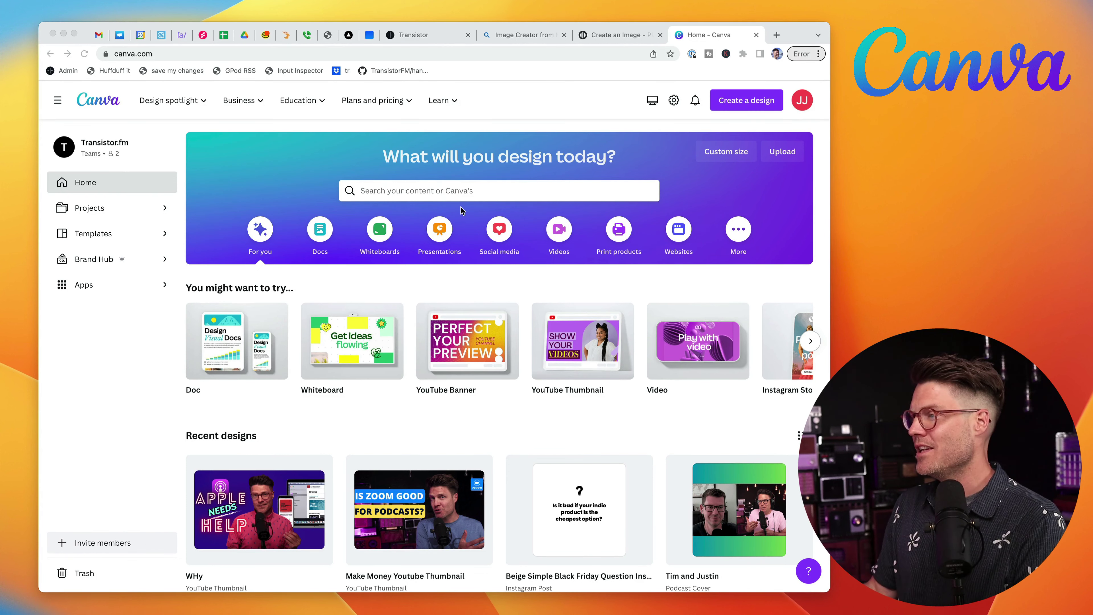
- Search 'podcast', open the podcast cover templates and preview the green minimalist 3000 × 3000 px cover
left_click(462, 192)
type("podcast")
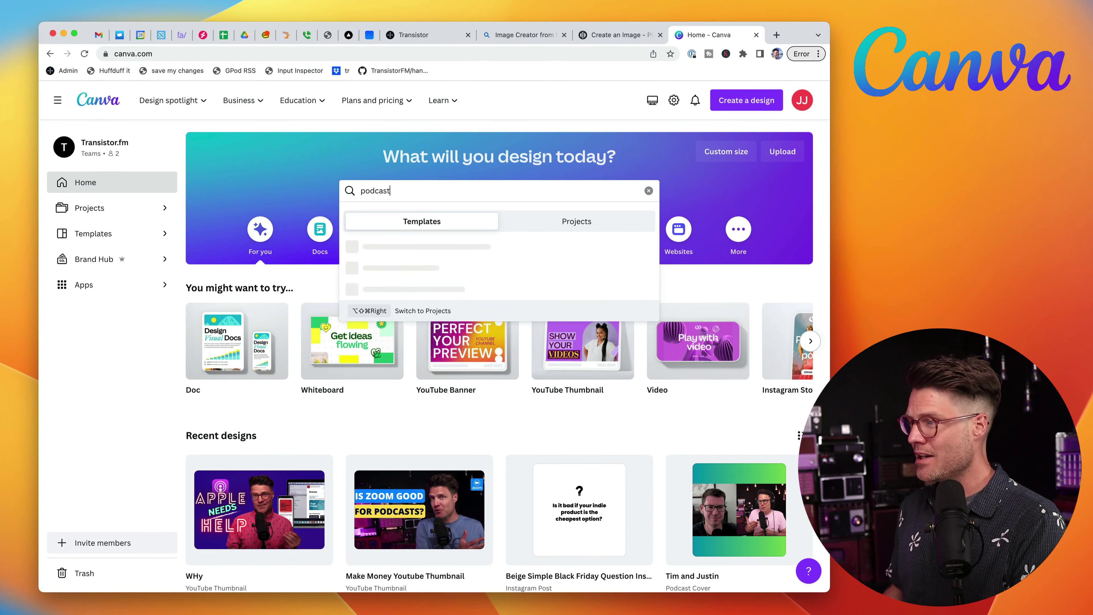
left_click(400, 269)
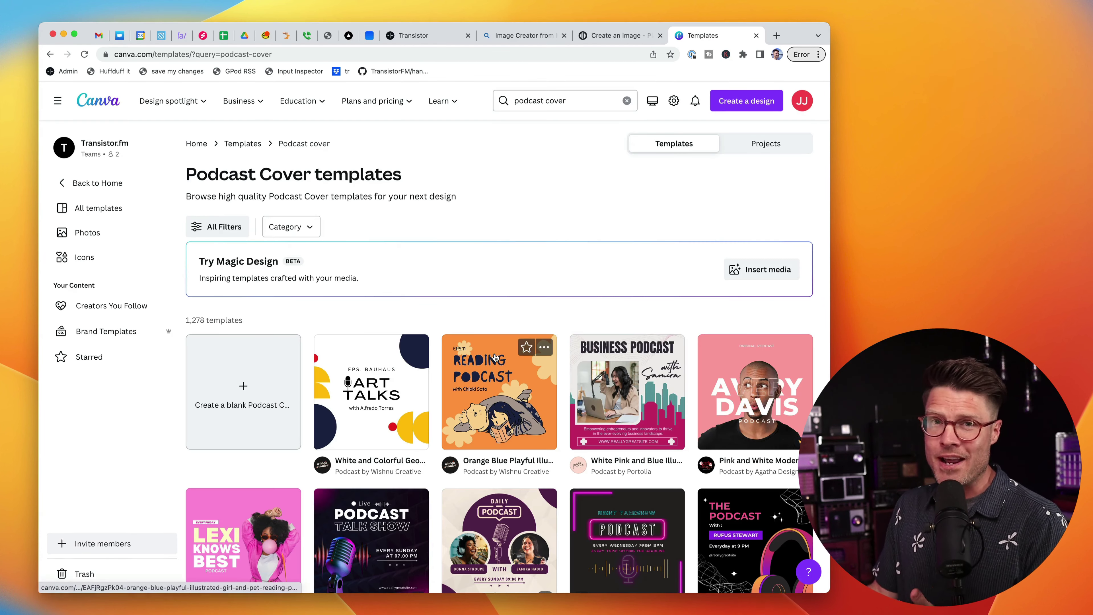
scroll(538, 445, "down", 5)
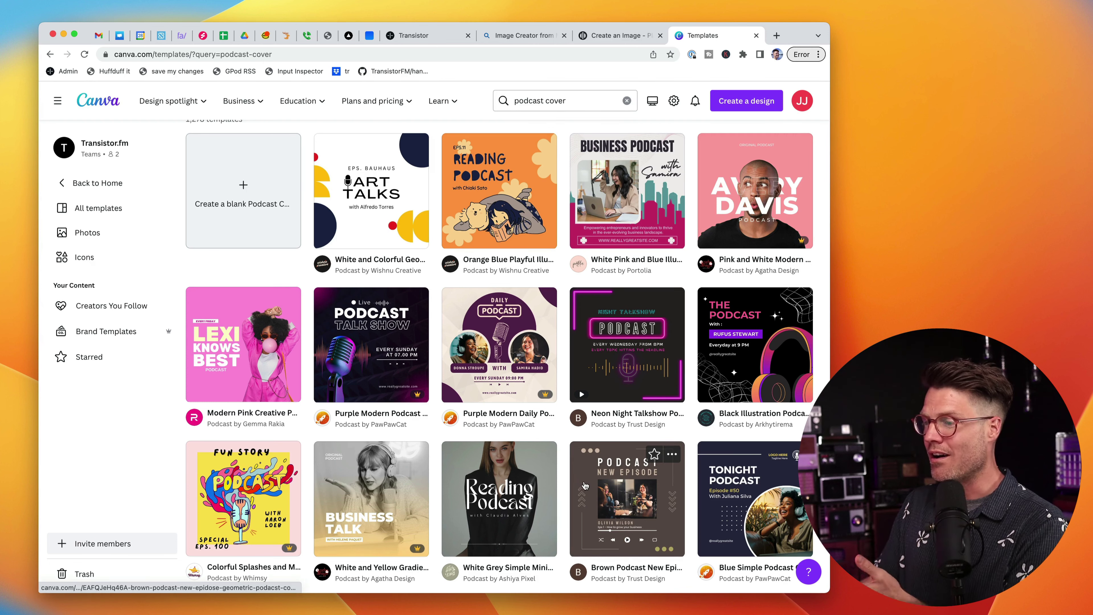
scroll(585, 469, "down", 15)
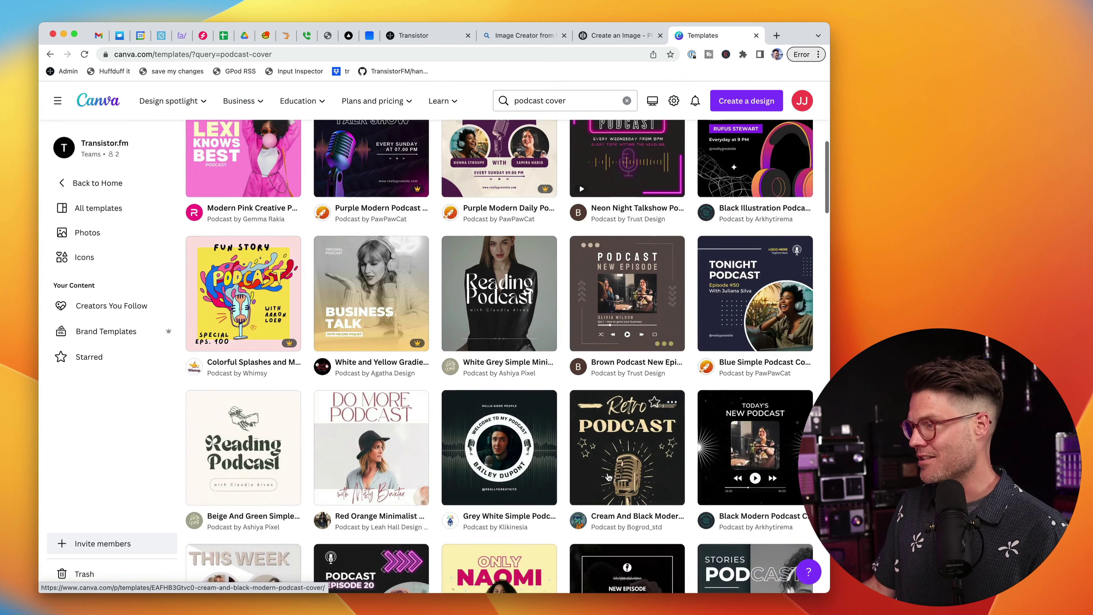
scroll(437, 328, "down", 2)
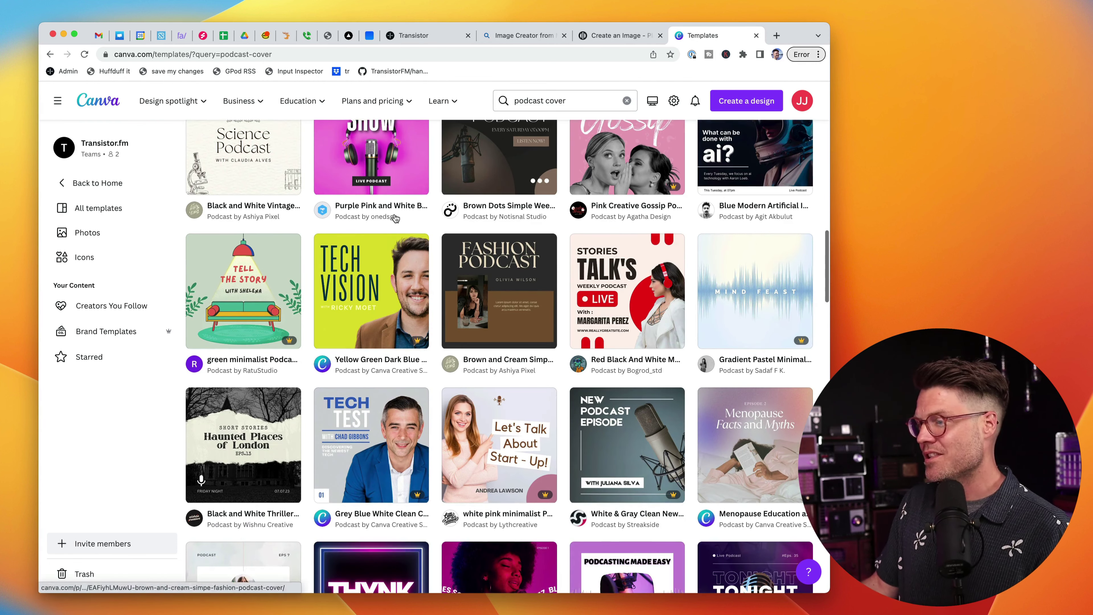
left_click(241, 299)
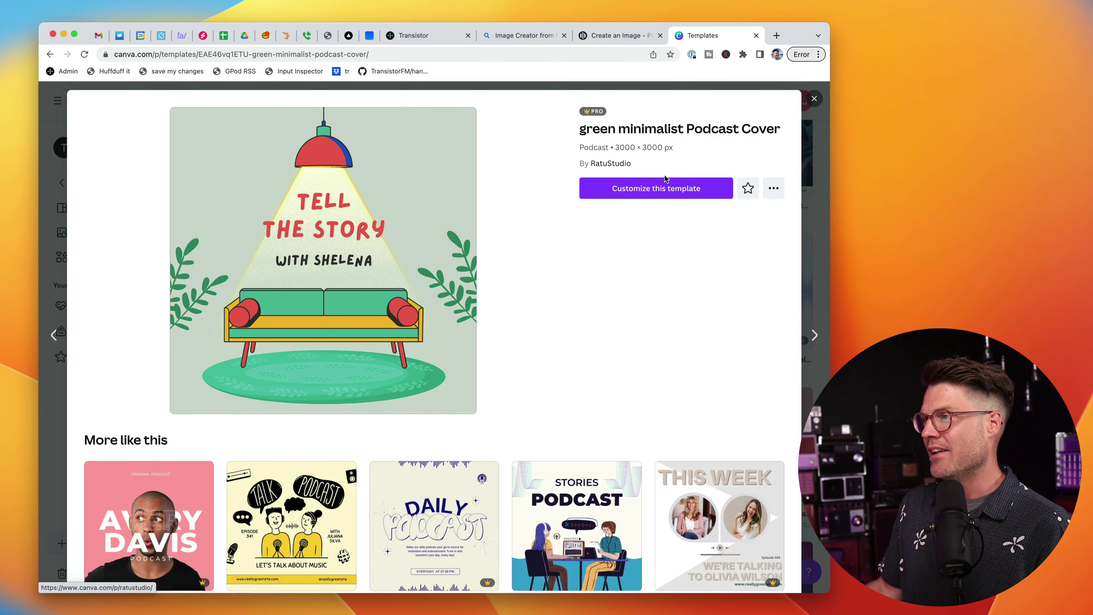
- Customize the green minimalist template and add a brown bear graphic from a 'grizzly' elements search onto the couch
left_click(657, 190)
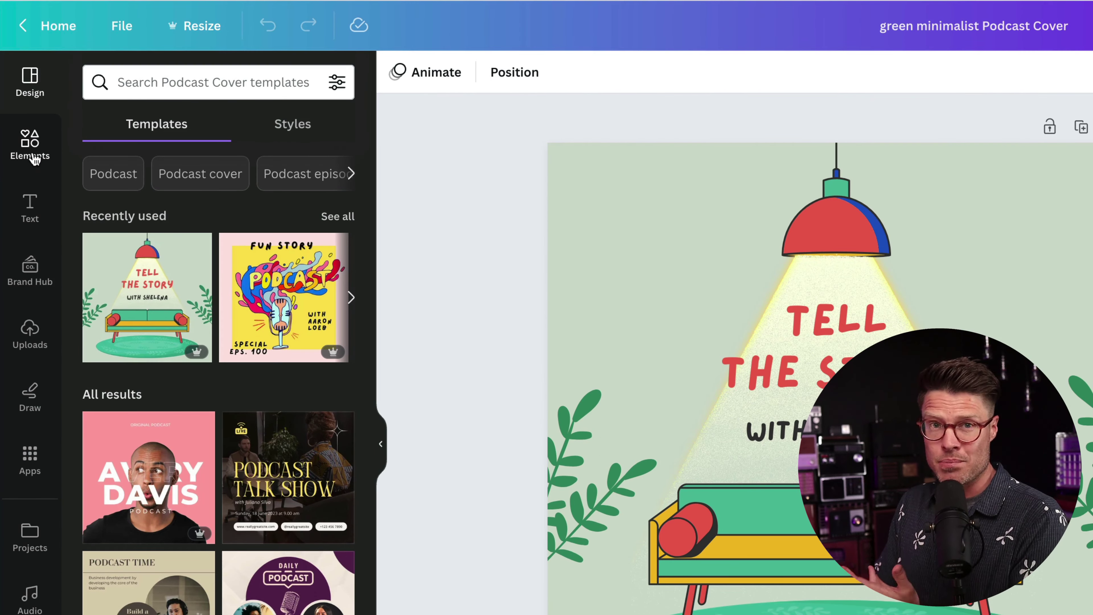
left_click(34, 158)
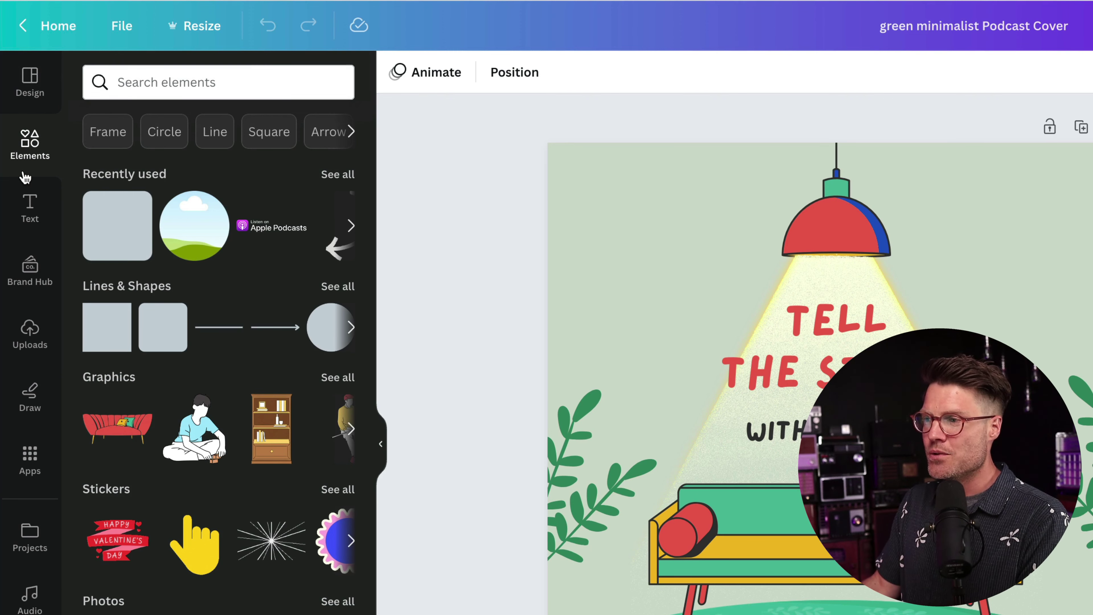
left_click(242, 79)
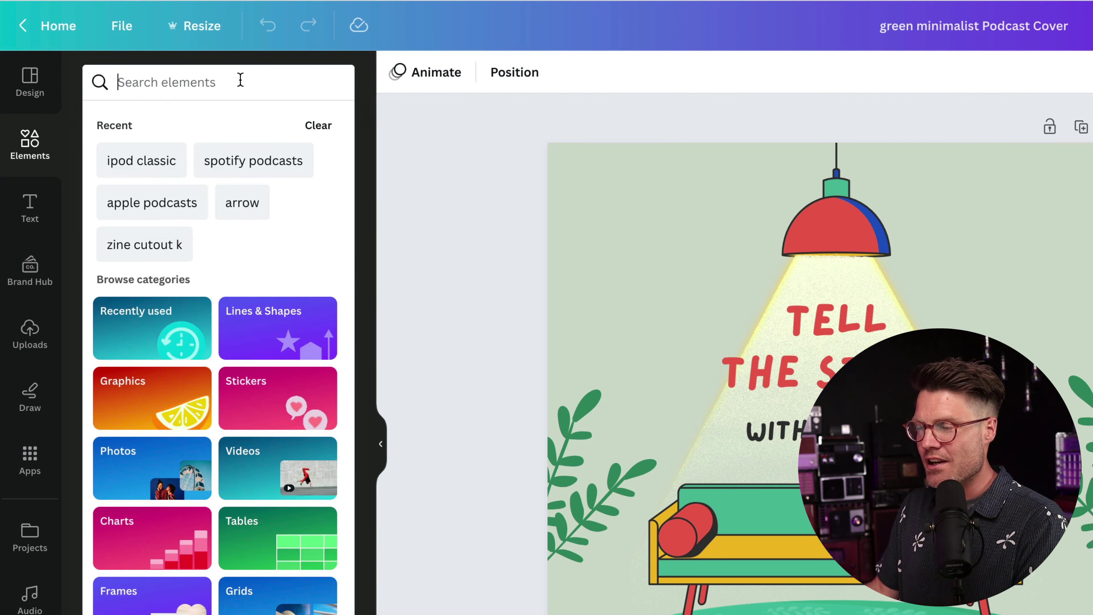
type("grizzly")
key("Return")
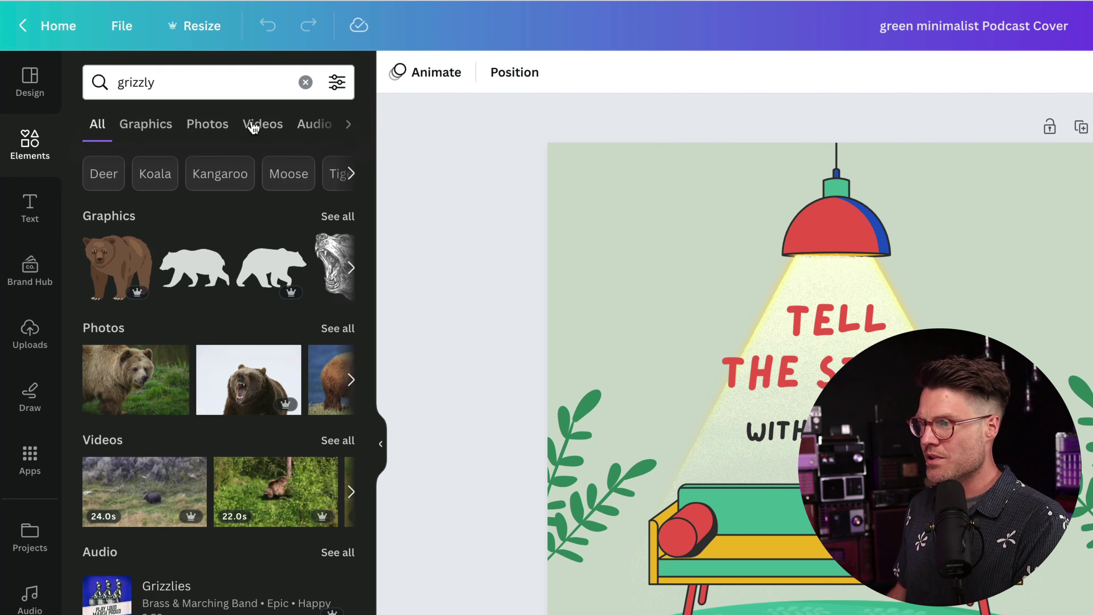
left_click(339, 216)
scroll(293, 266, "down", 2)
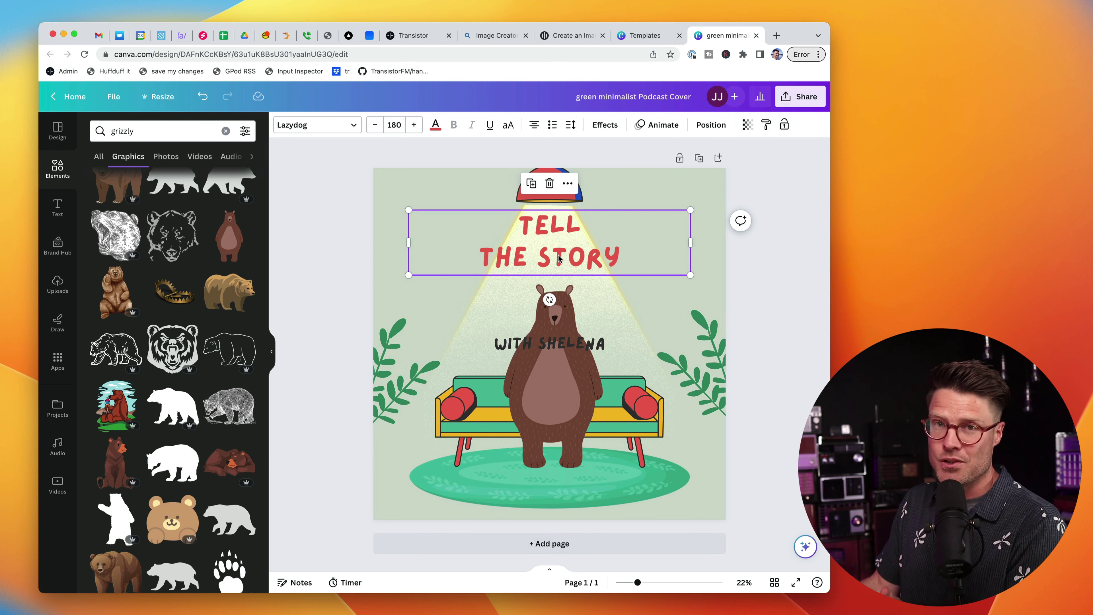
- Change the heading to 'GRIZZLY BEAR' / 'TRAVELS' on two lines and move the host byline onto the rug
left_click_drag(559, 258, 557, 259)
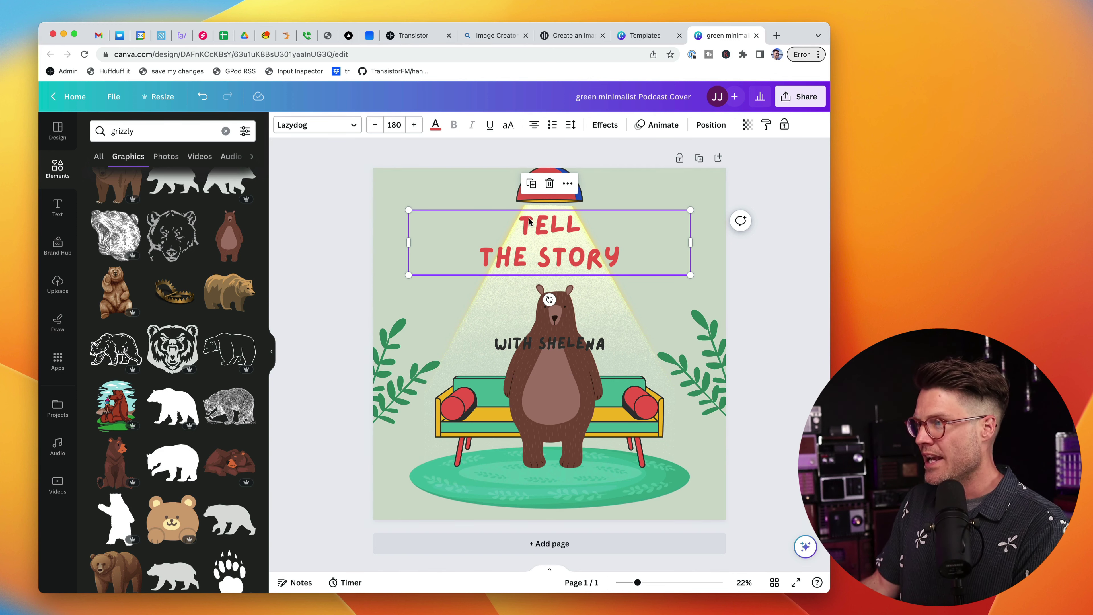
double_click(536, 225)
type("GRIZZLY BEAR")
key("Return")
type("TRAVELS")
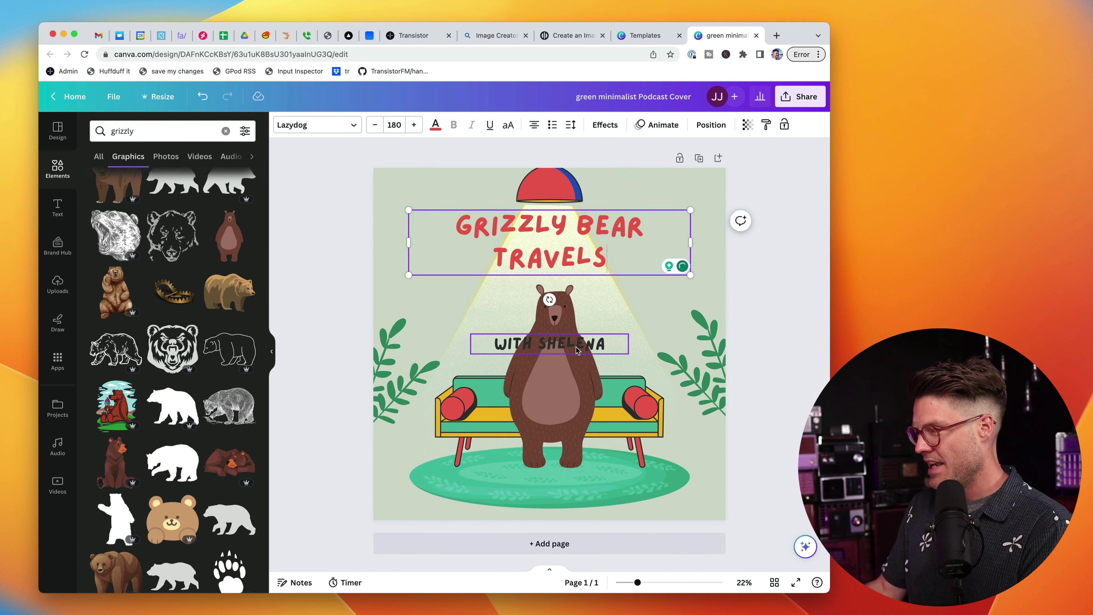
left_click_drag(577, 350, 561, 491)
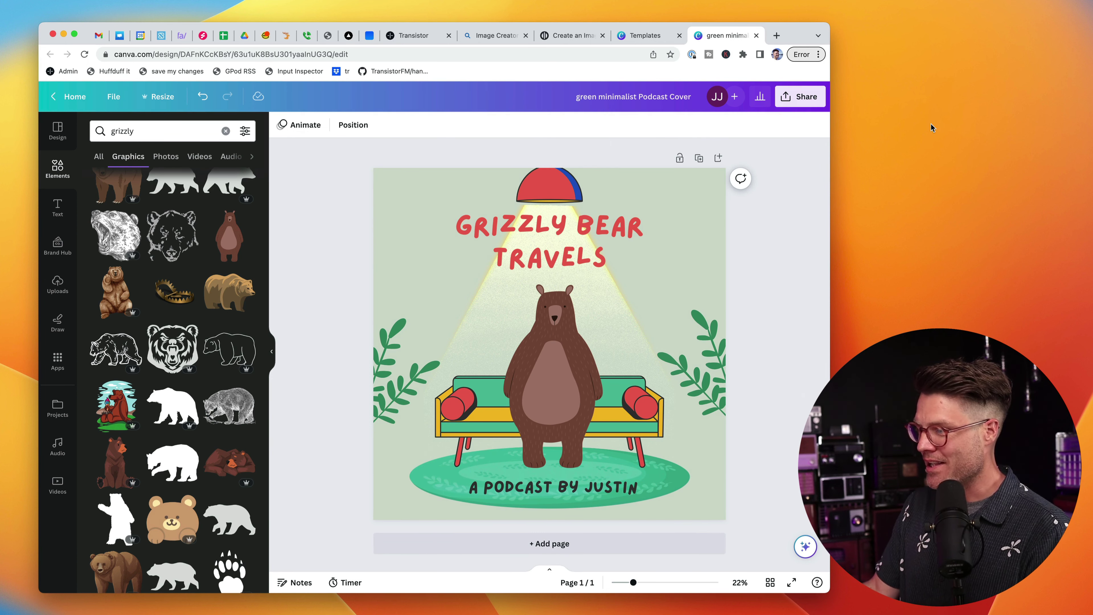
- Download the cover as a 3000 × 3000 px JPG, then return to Transistor's show settings
left_click(804, 101)
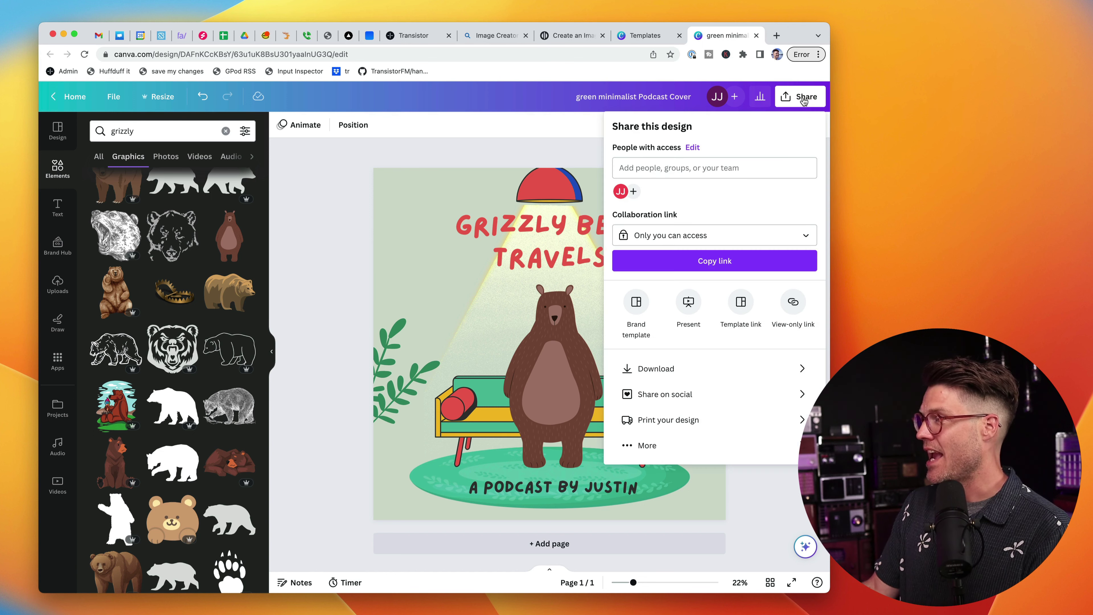
left_click(665, 371)
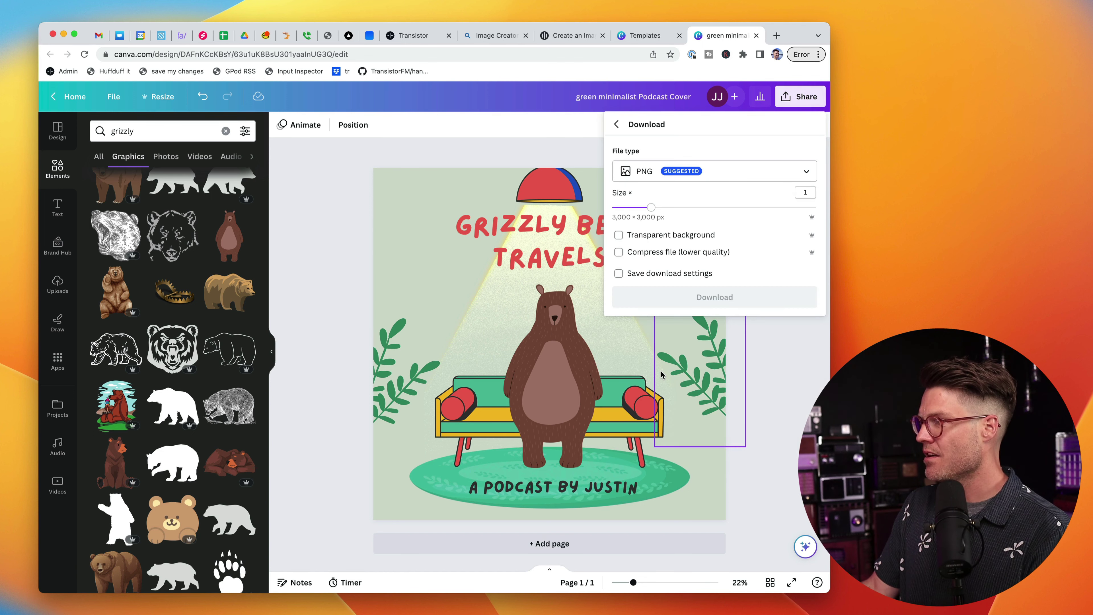
left_click(672, 171)
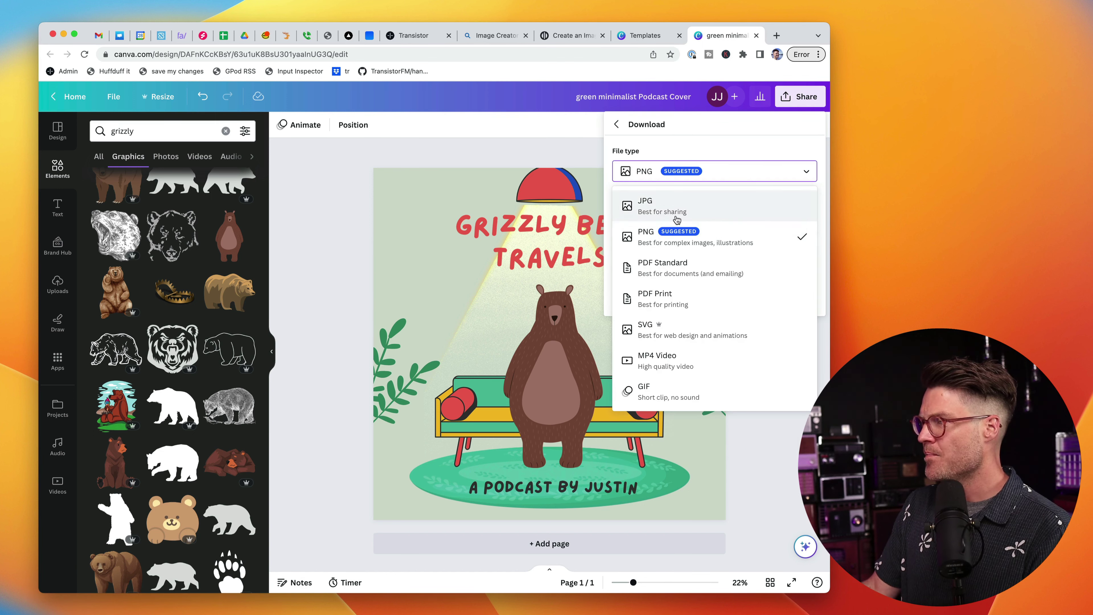
left_click(671, 199)
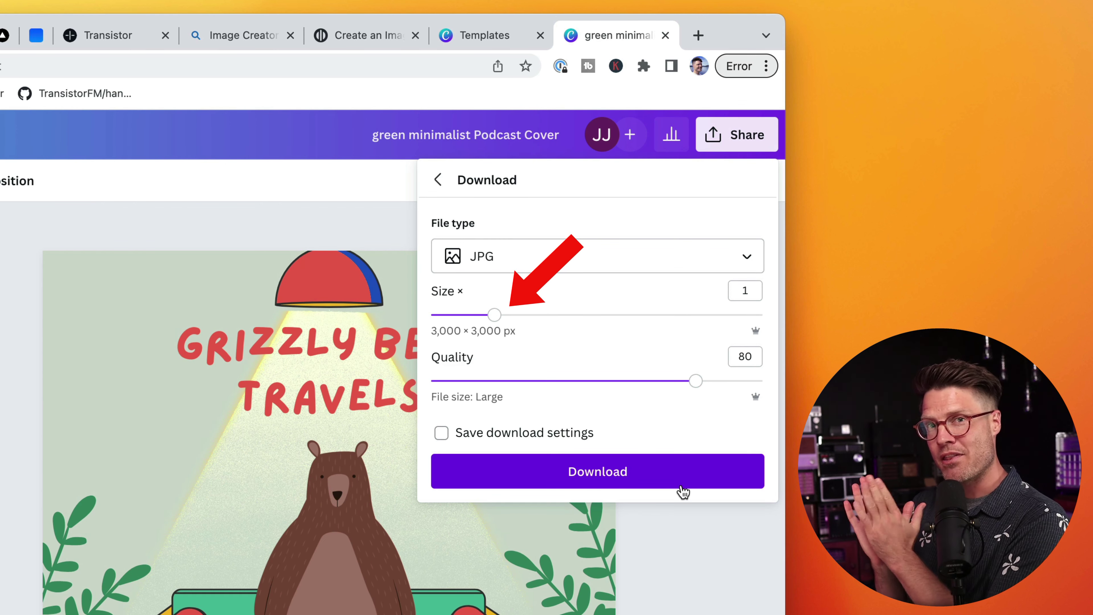
left_click(662, 472)
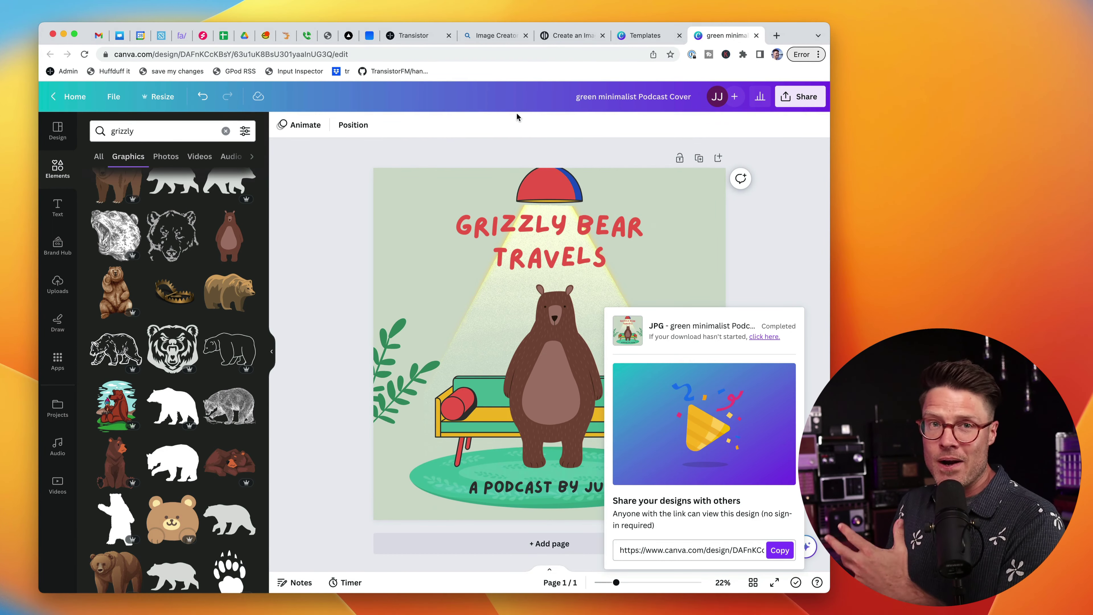
left_click(406, 36)
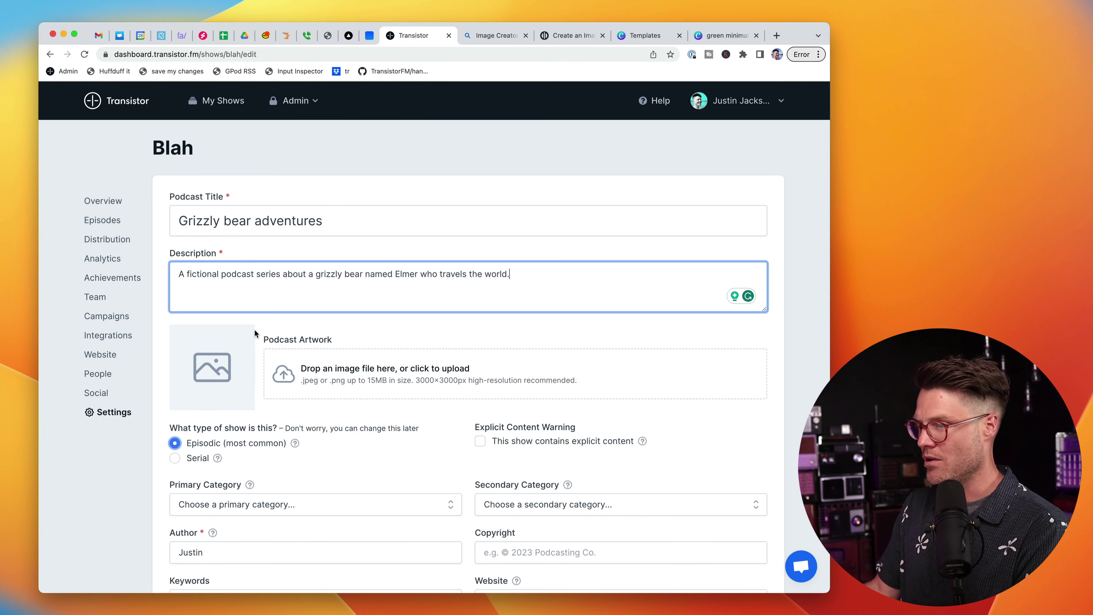
- Drop the downloaded cover JPG onto Transistor's Podcast Artwork field
left_click_drag(343, 373, 344, 374)
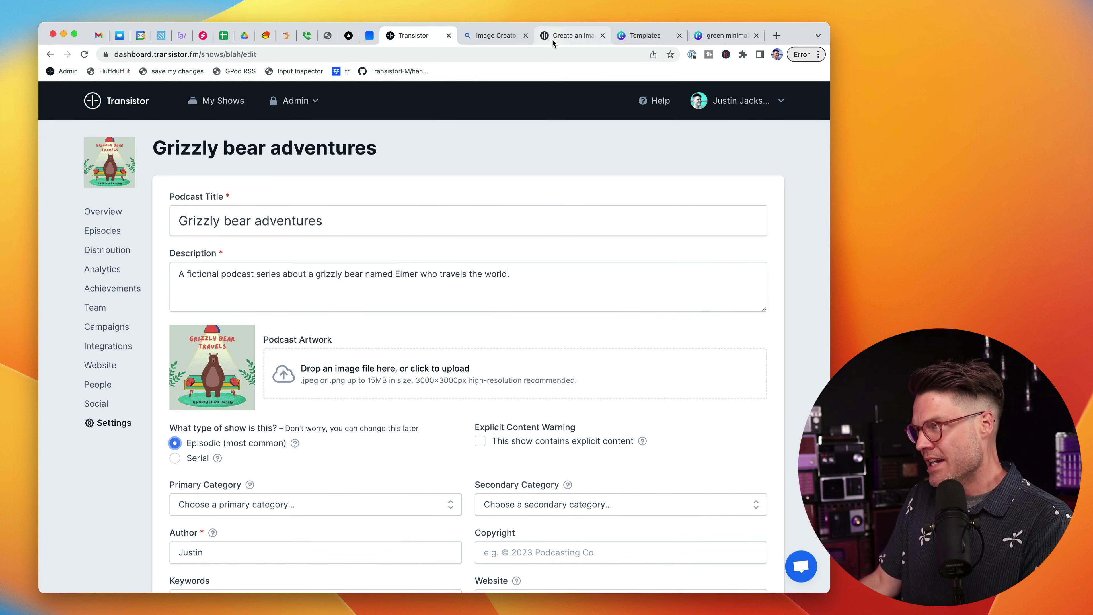
- Generate Hawaiian-shirt ukulele grizzly images in Bing Image Creator and download the top-right one
left_click(490, 36)
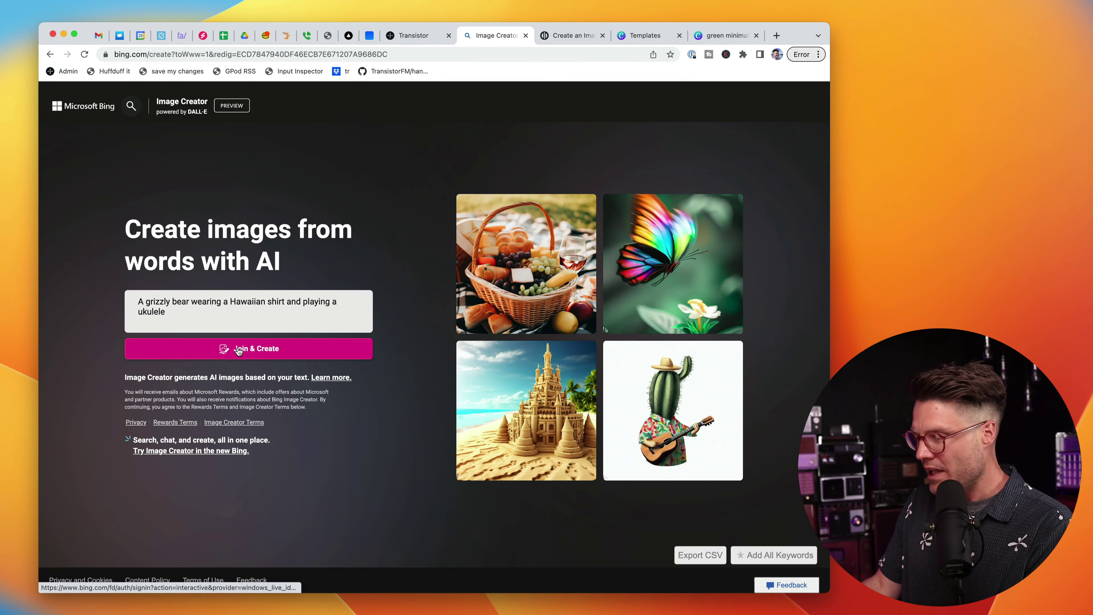
left_click(300, 392)
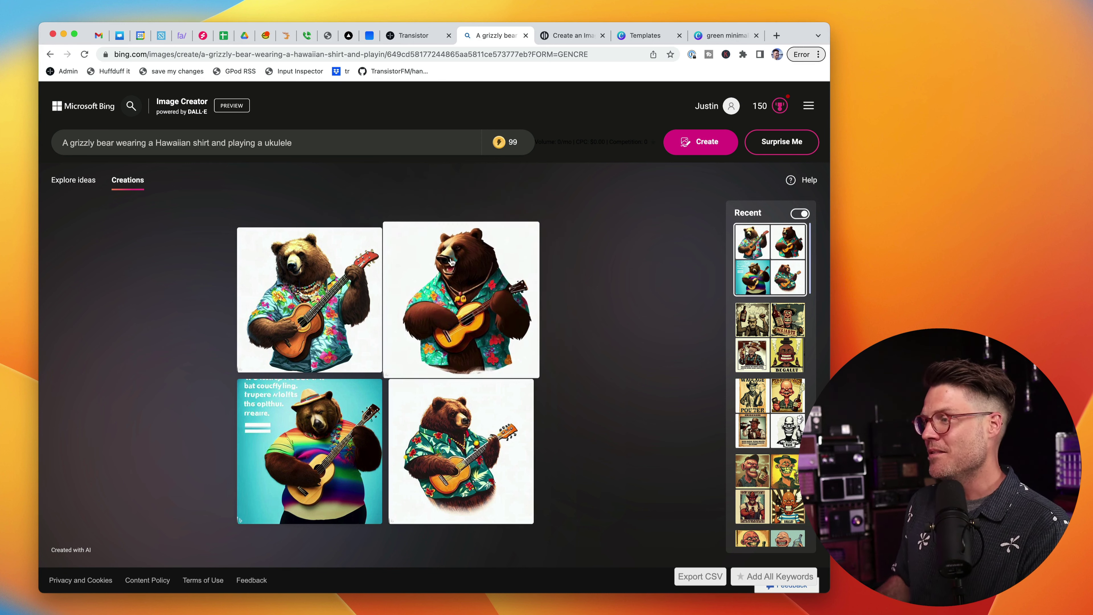
left_click(489, 274)
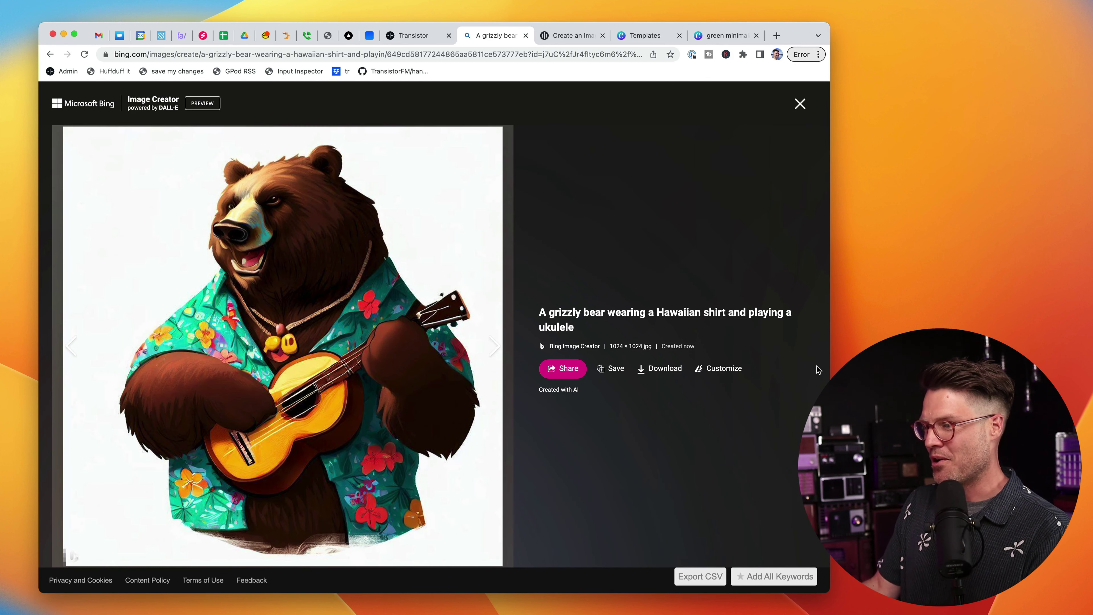
left_click(673, 370)
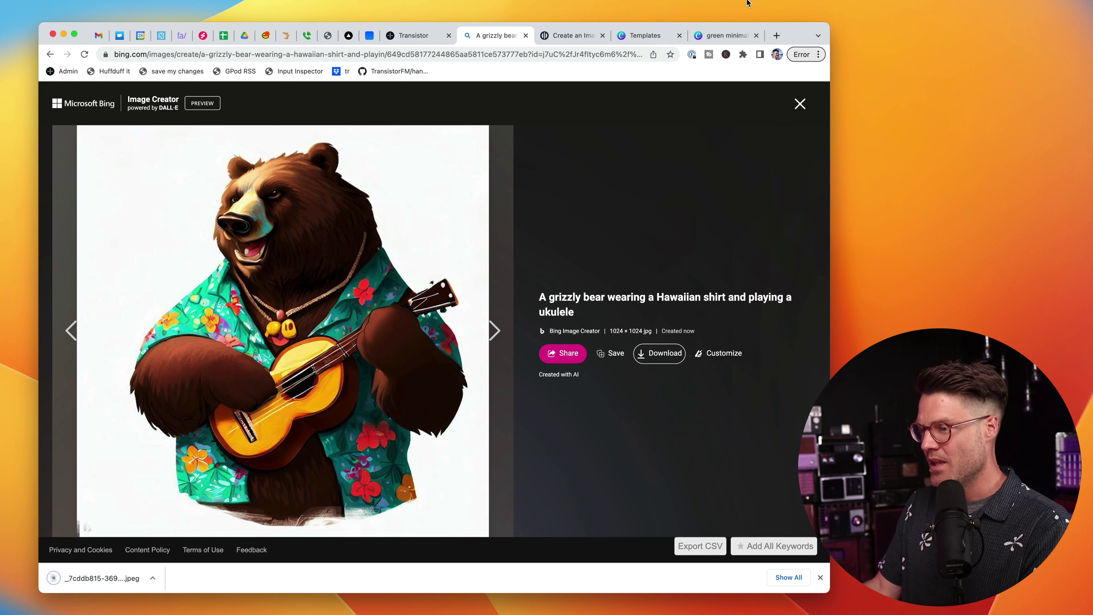
- Add a second page and place the downloaded ukulele bear on it, enlarged to fill more of the page
left_click(722, 38)
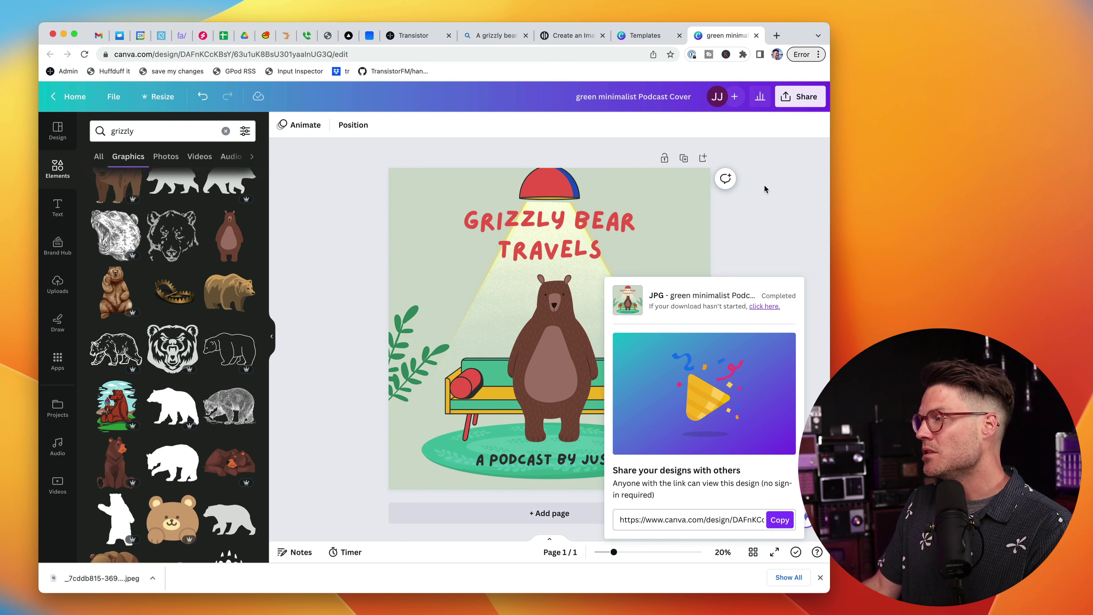
left_click(754, 249)
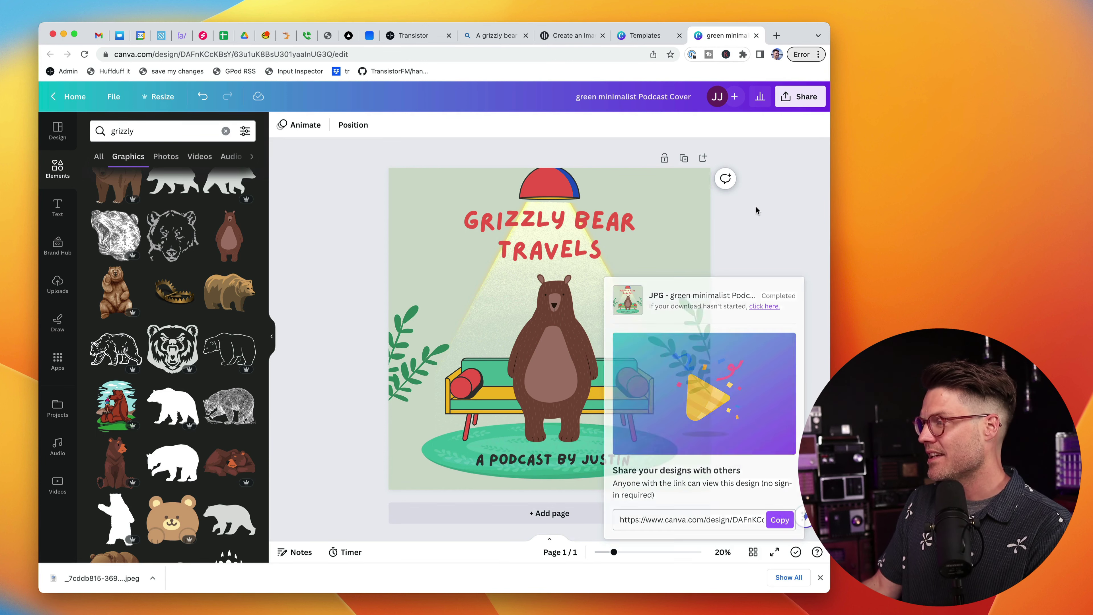
left_click(701, 159)
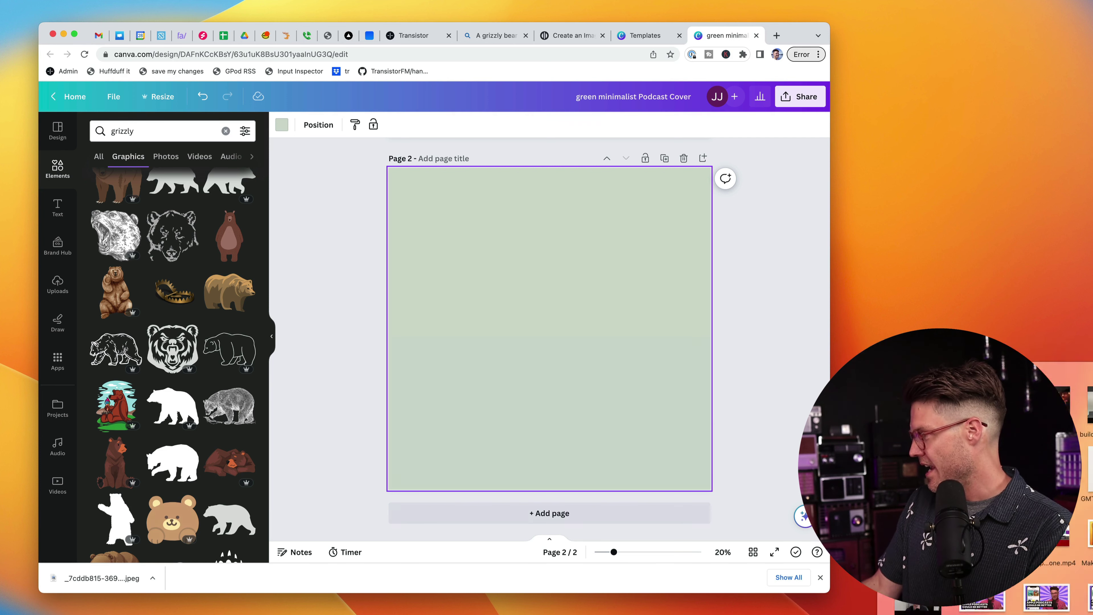
left_click_drag(1050, 379, 566, 282)
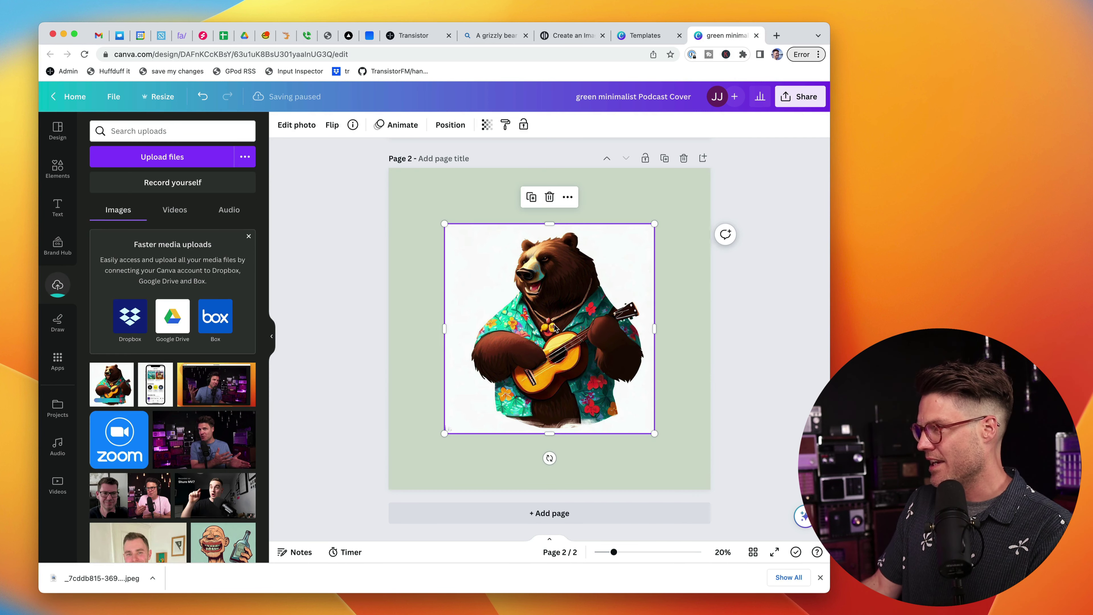
left_click_drag(445, 224, 417, 200)
left_click_drag(665, 435, 683, 467)
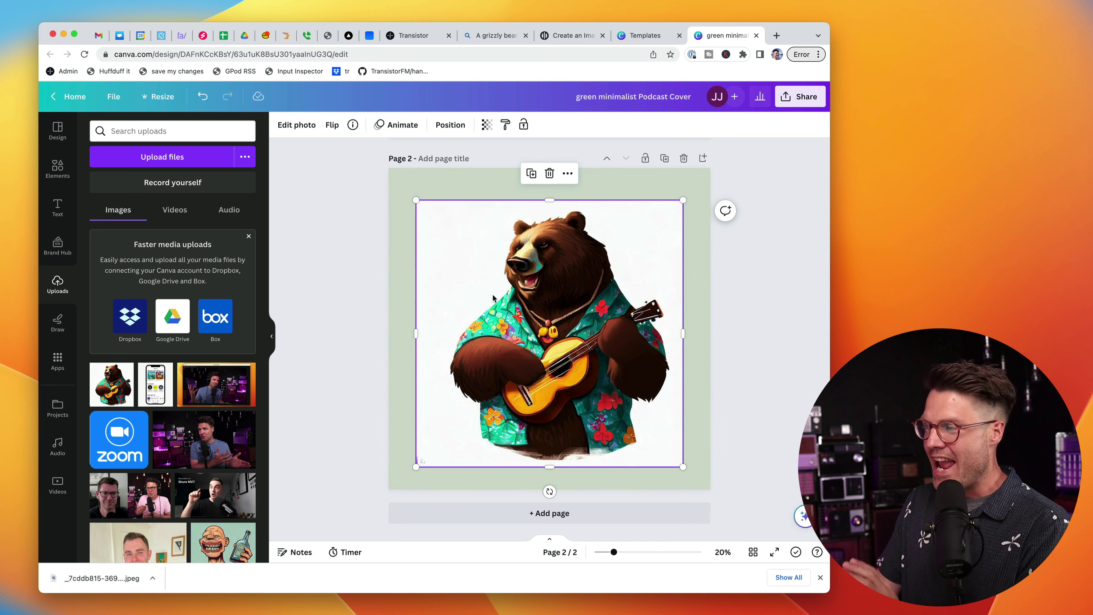
- Remove the bear's white background with BG Remover
left_click(291, 125)
left_click(108, 208)
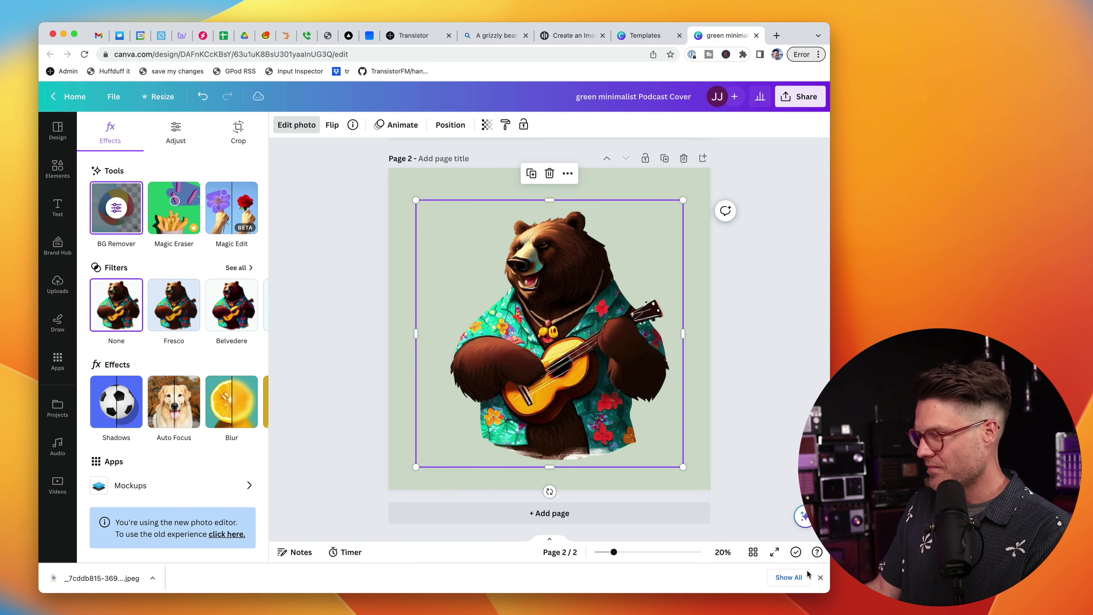
left_click(820, 578)
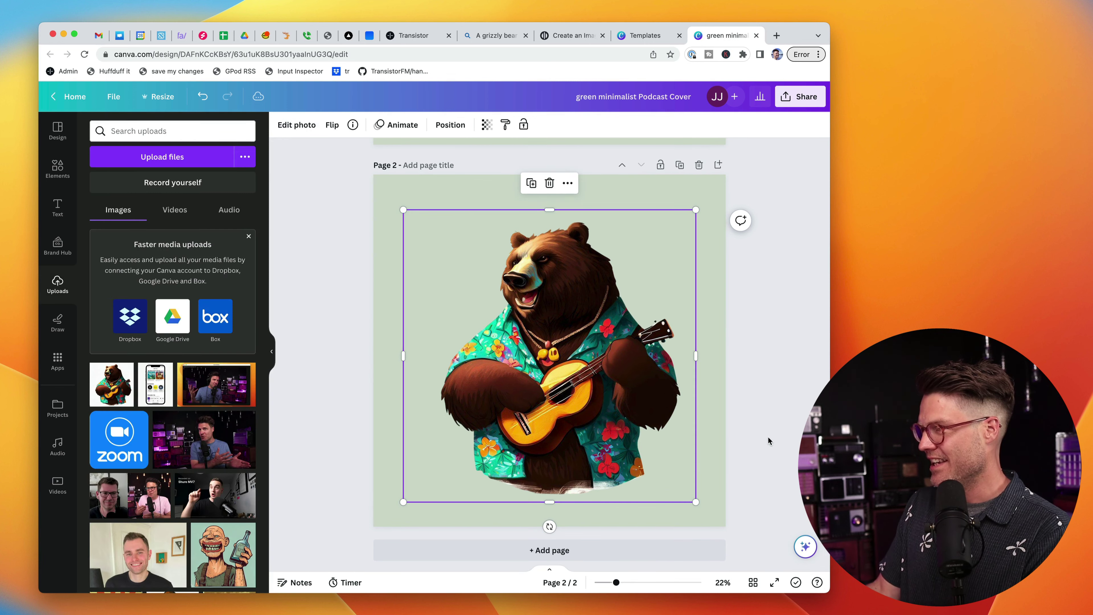
- Paste the Grizzly Bear Travels title at the top of page 2 and shrink and centre the bear below it
left_click(768, 438)
left_click_drag(596, 358, 592, 372)
left_click(757, 310)
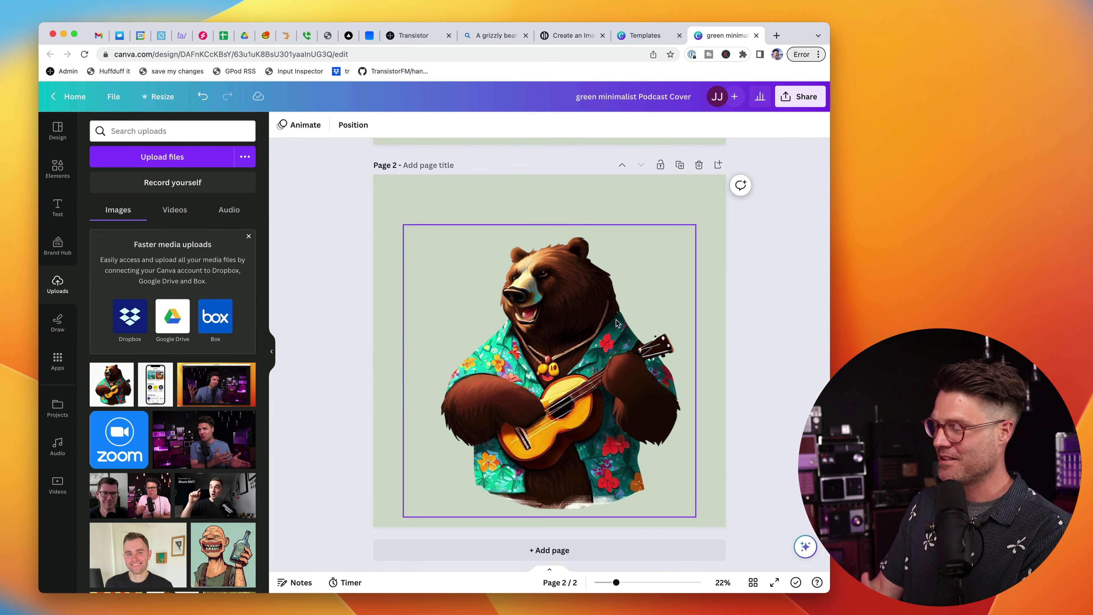
scroll(759, 338, "up", 10)
left_click(585, 240)
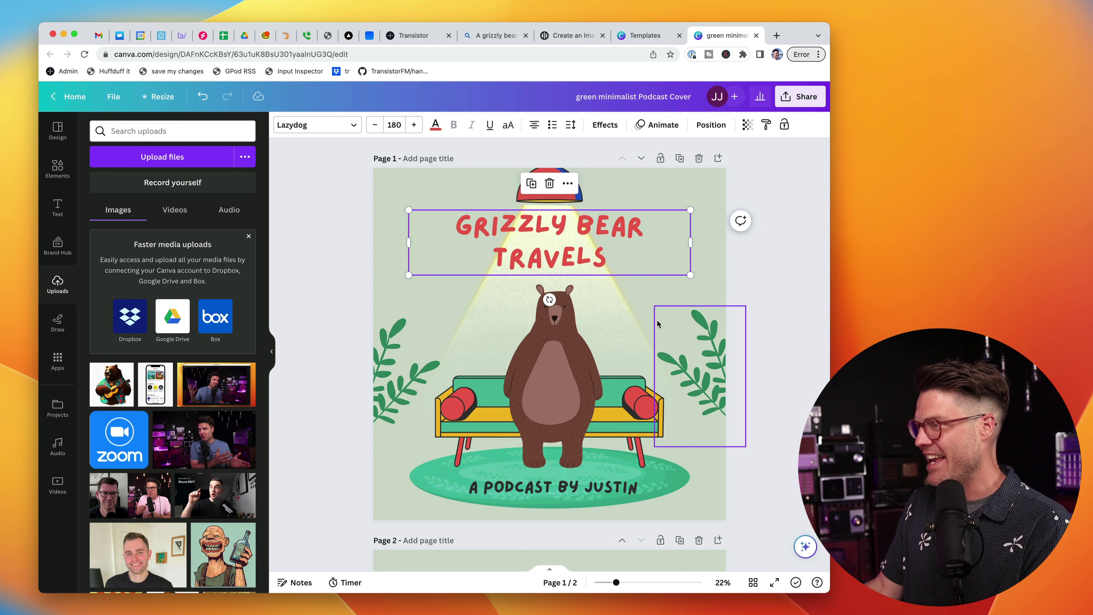
scroll(753, 449, "down", 10)
left_click(707, 336)
key("ctrl+v")
left_click_drag(577, 228, 577, 203)
left_click(580, 347)
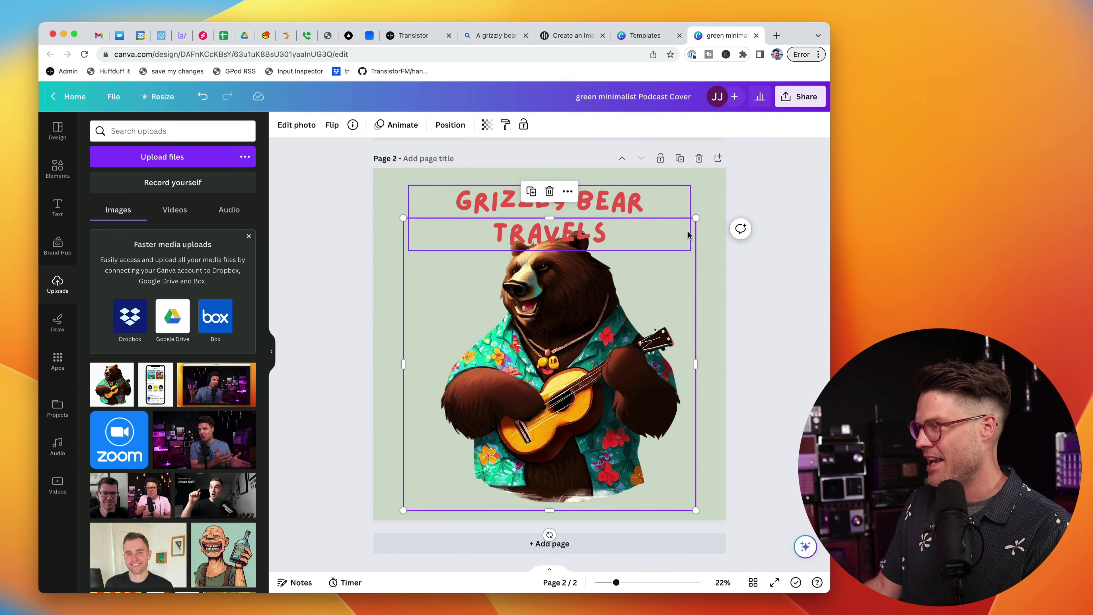
left_click_drag(695, 218, 682, 244)
left_click_drag(565, 368, 570, 368)
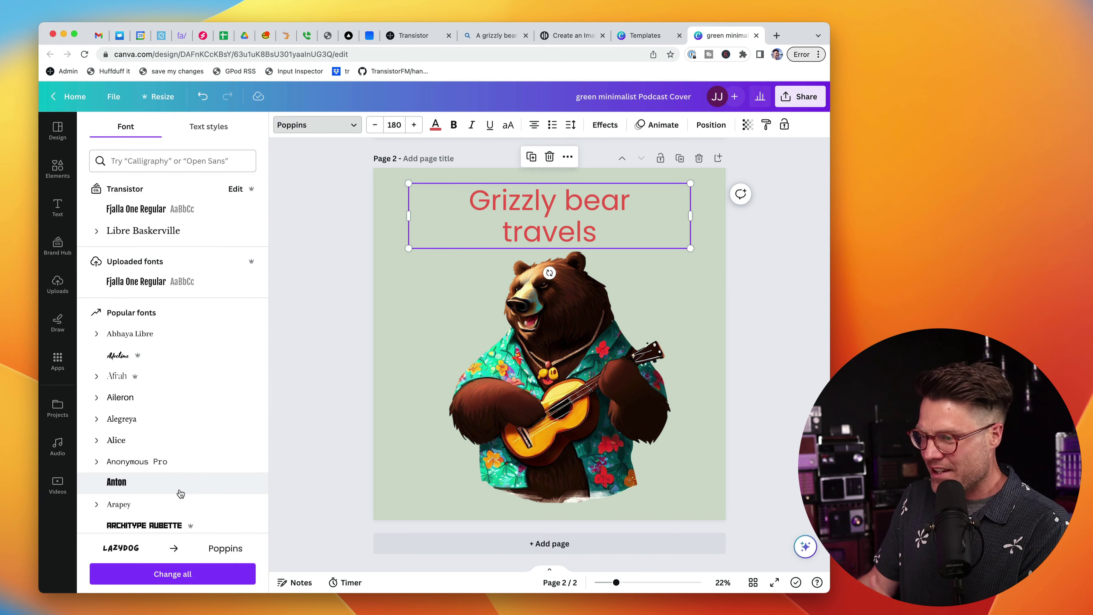
- Set the page 2 title font to Archivo Black
scroll(179, 491, "down", 2)
left_click(165, 473)
scroll(167, 473, "down", 3)
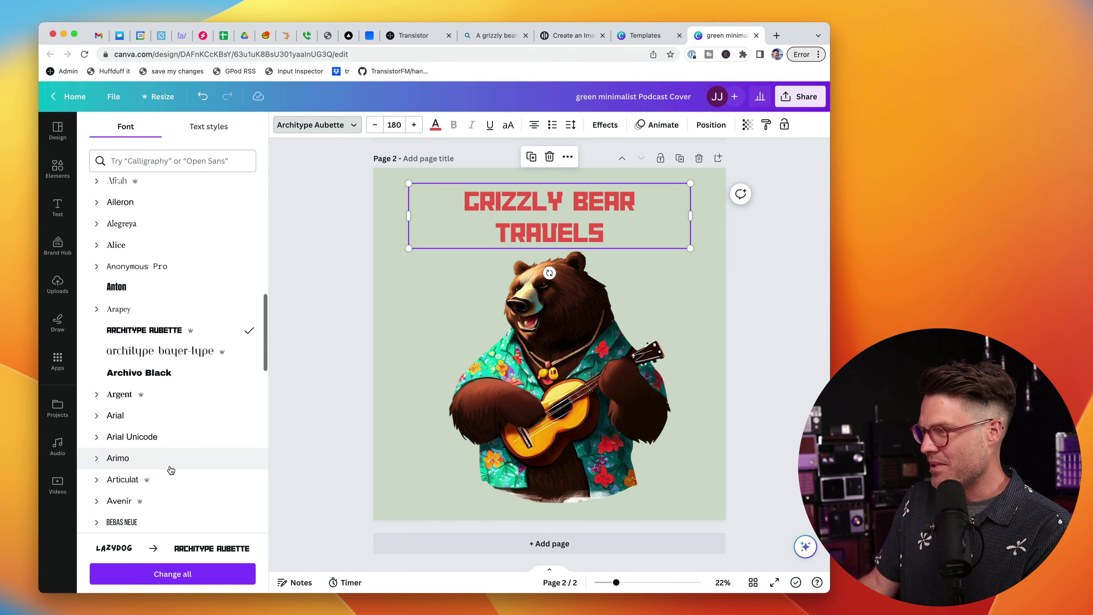
left_click(148, 374)
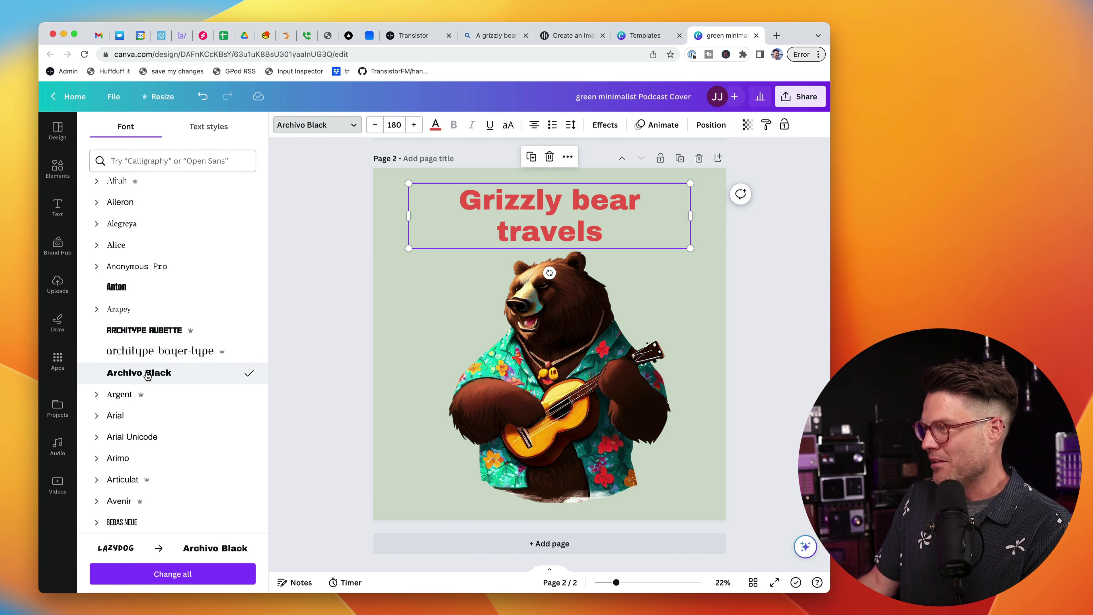
- Give the title the Outline text effect after trying Glitch, Neon and Echo
left_click(602, 125)
left_click(182, 337)
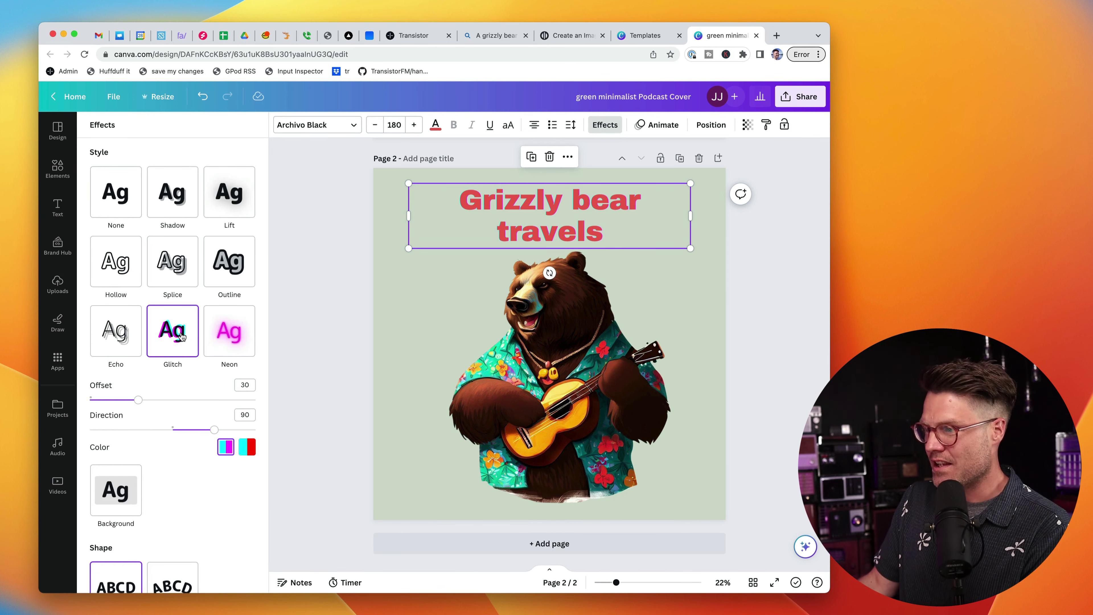
left_click(227, 340)
left_click(121, 335)
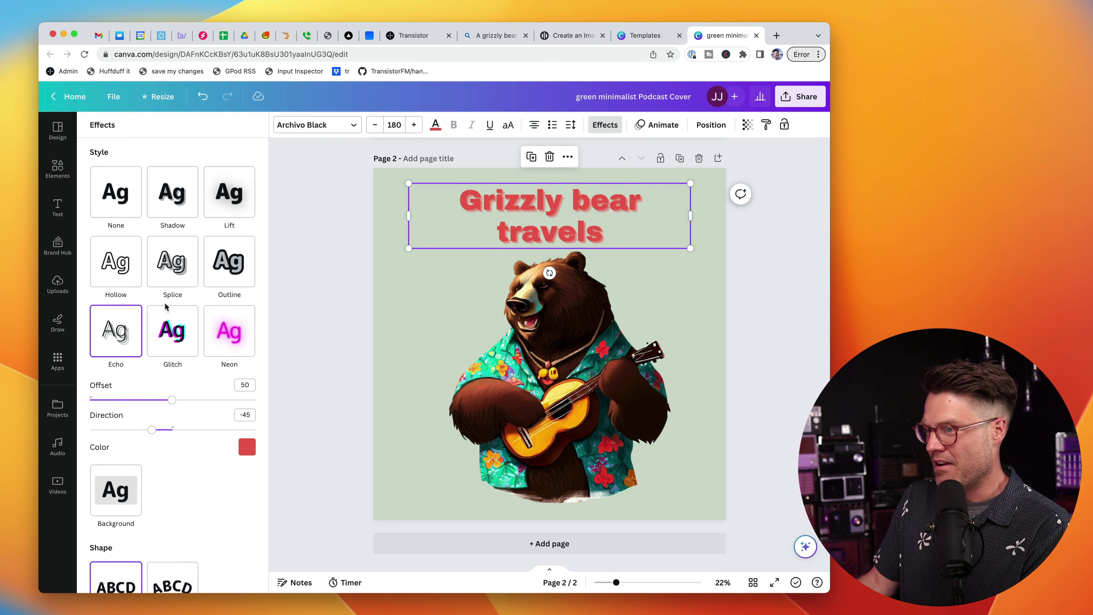
left_click(217, 274)
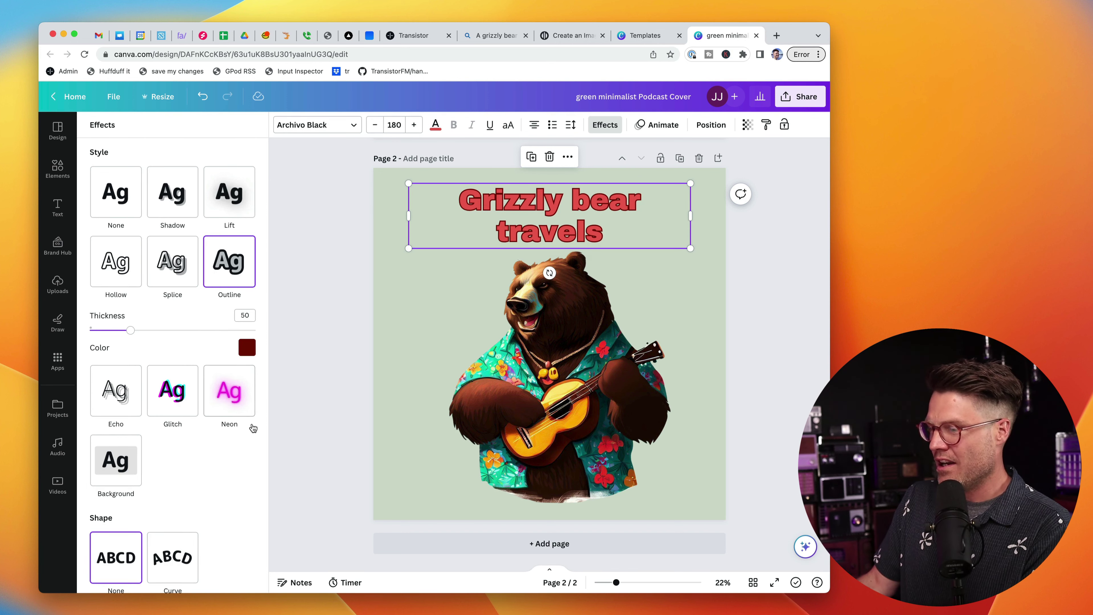
left_click(756, 336)
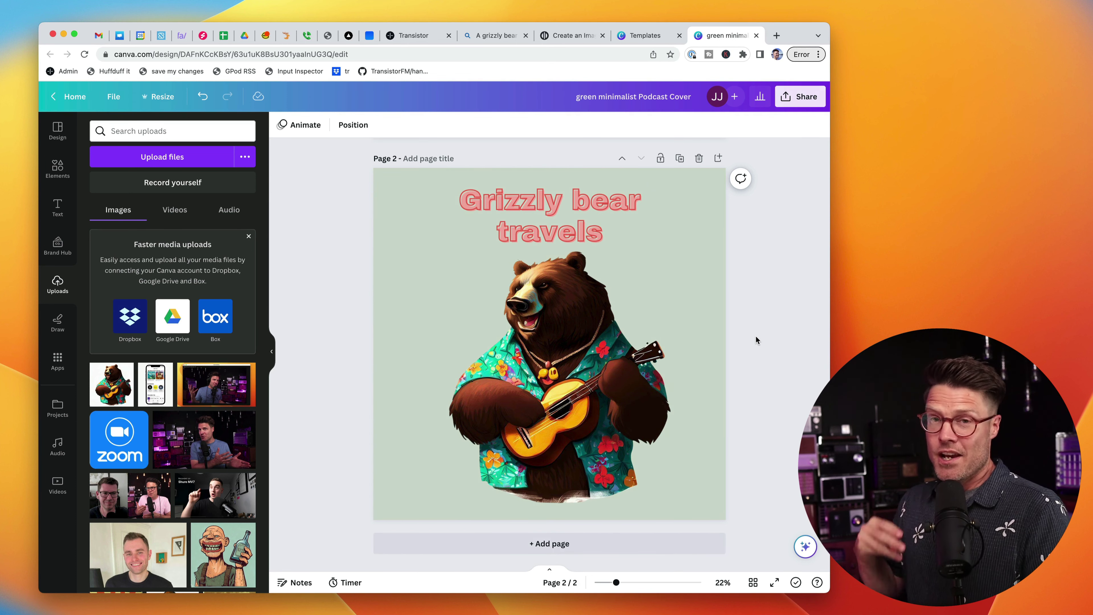
left_click(571, 42)
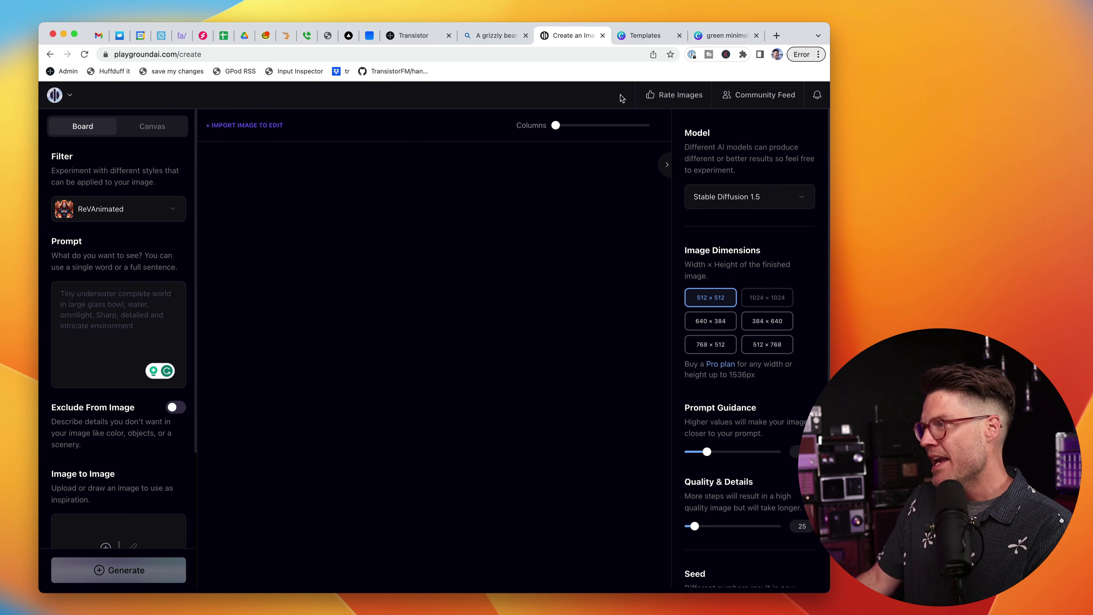
- Paste the Bing prompt 'A grizzly bear wearing a Hawaiian shirt and playing a ukulele' into Playground AI, keeping Stable Diffusion 1.5
left_click(491, 38)
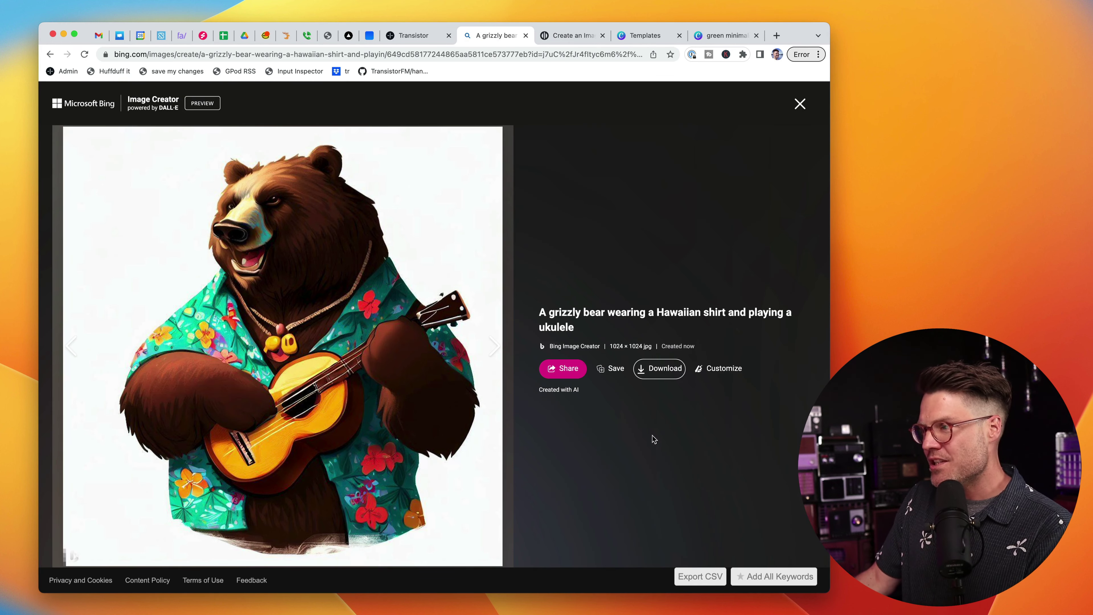
triple_click(583, 331)
key("super+c")
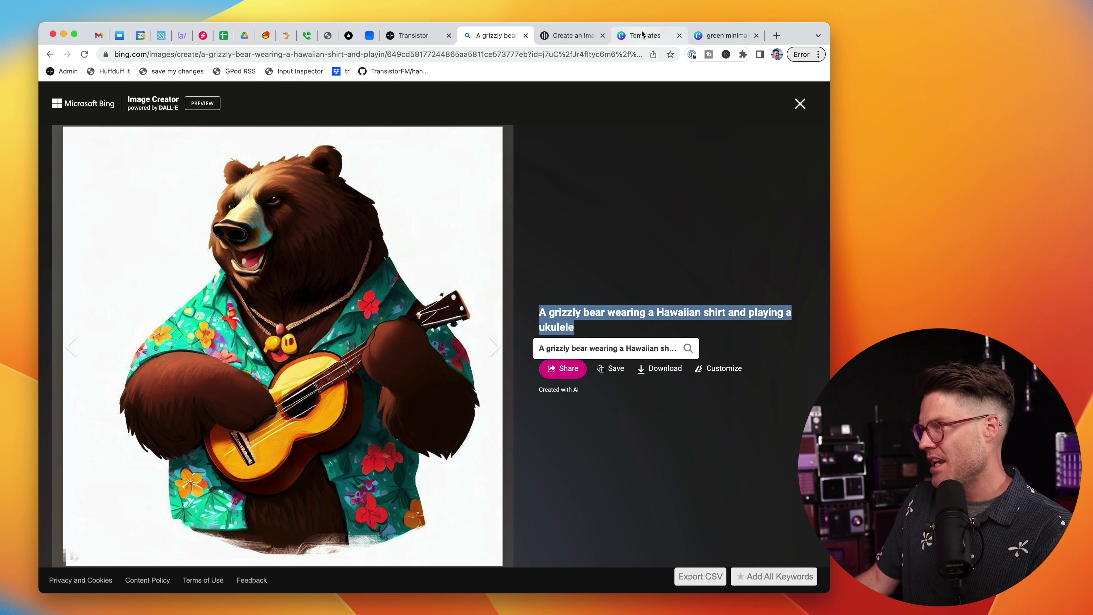
left_click(560, 37)
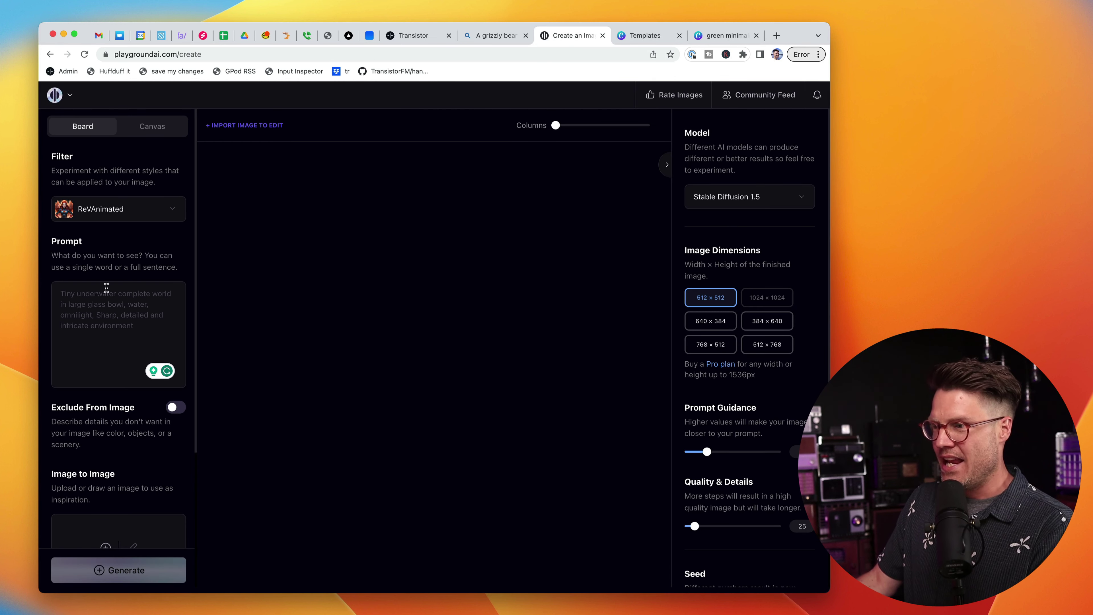
key("super+v")
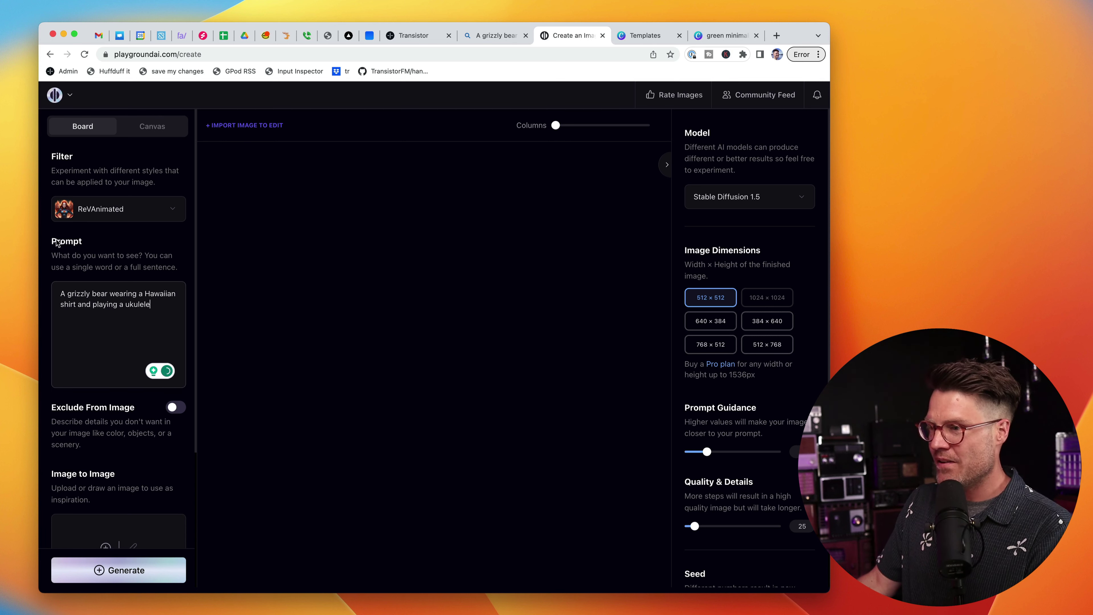
left_click(755, 197)
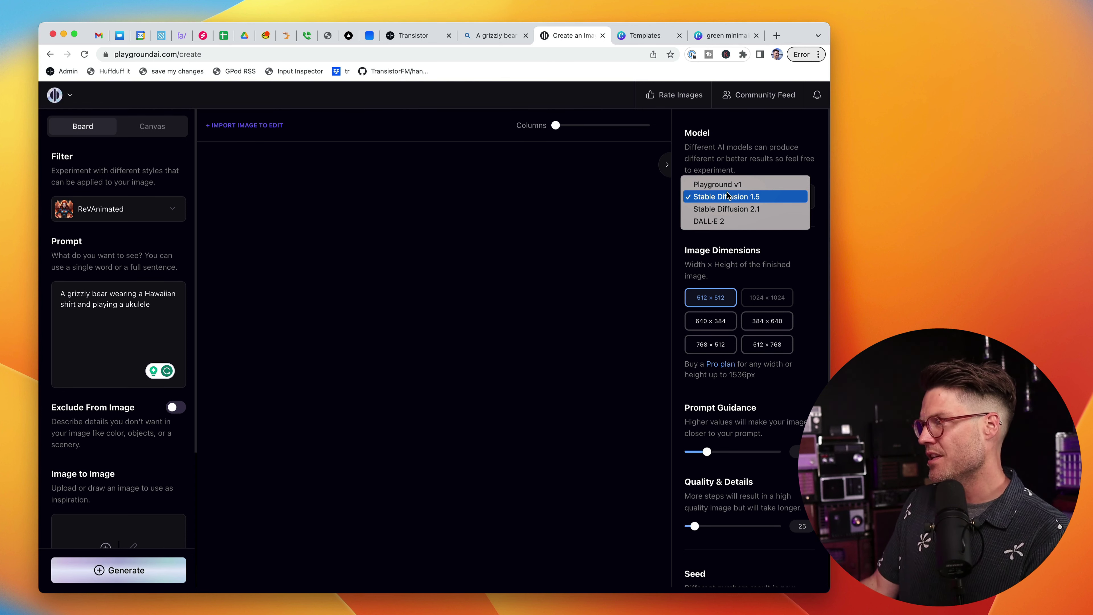
left_click(728, 196)
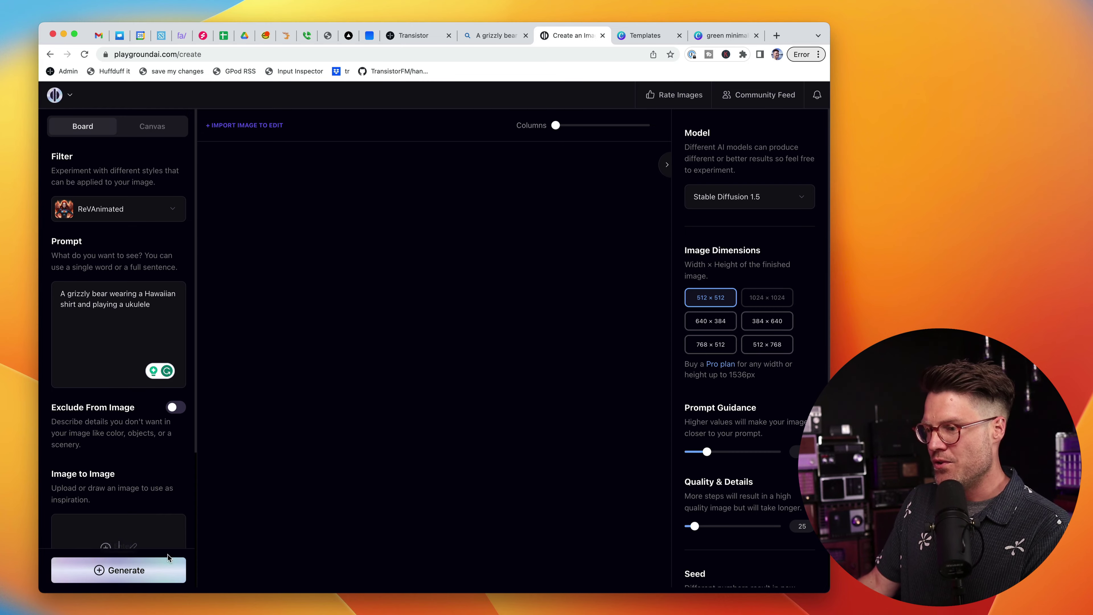
- Generate a ukulele bear image with the Dreamshaper filter
left_click(119, 209)
left_click(377, 263)
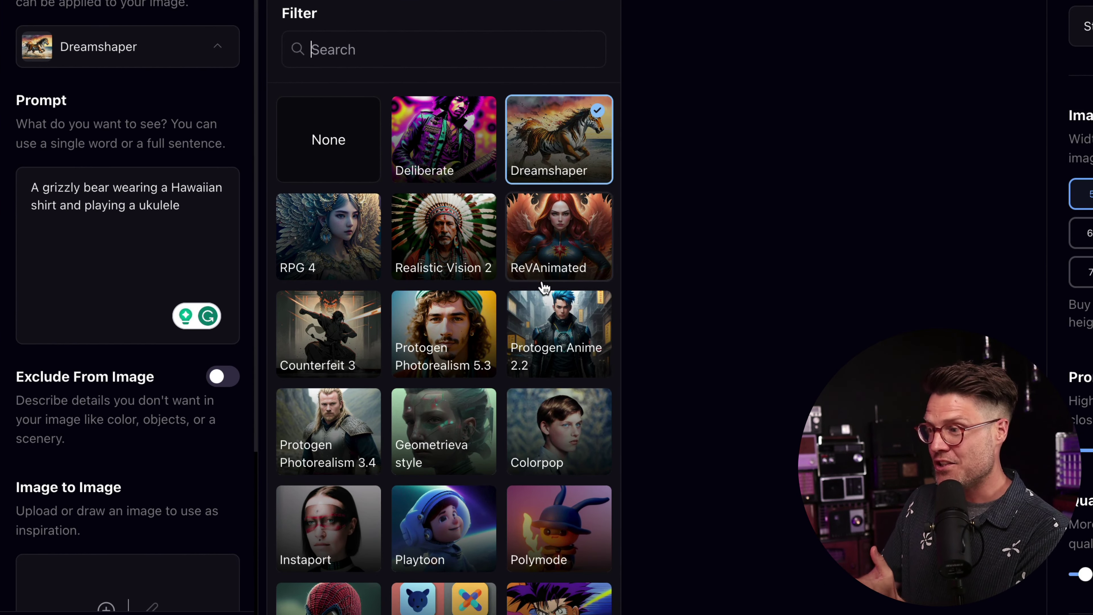
scroll(456, 338, "down", 5)
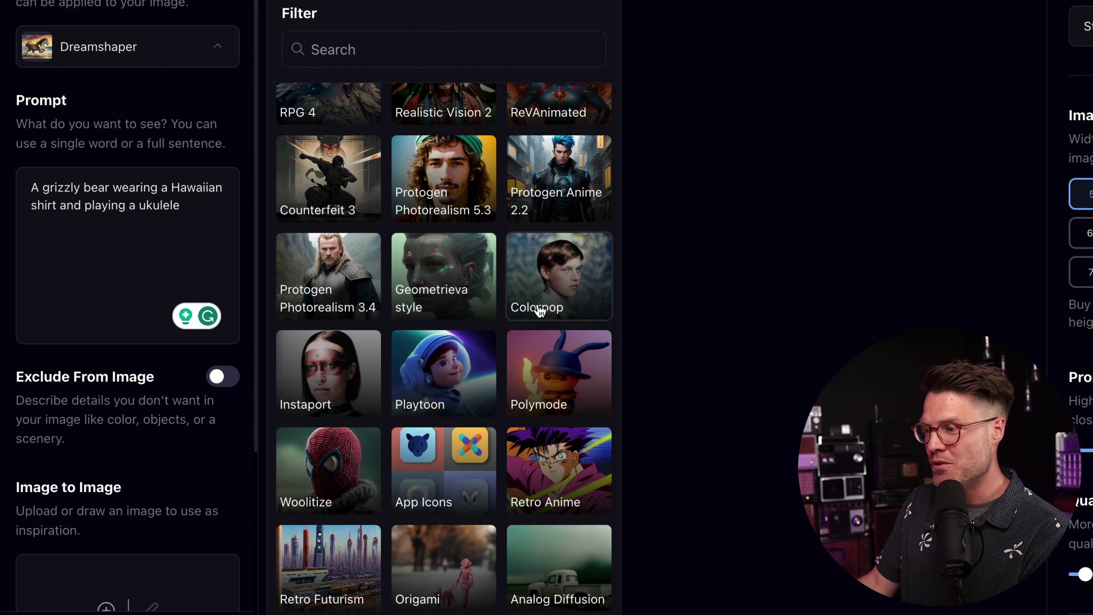
scroll(540, 310, "down", 8)
scroll(521, 282, "down", 4)
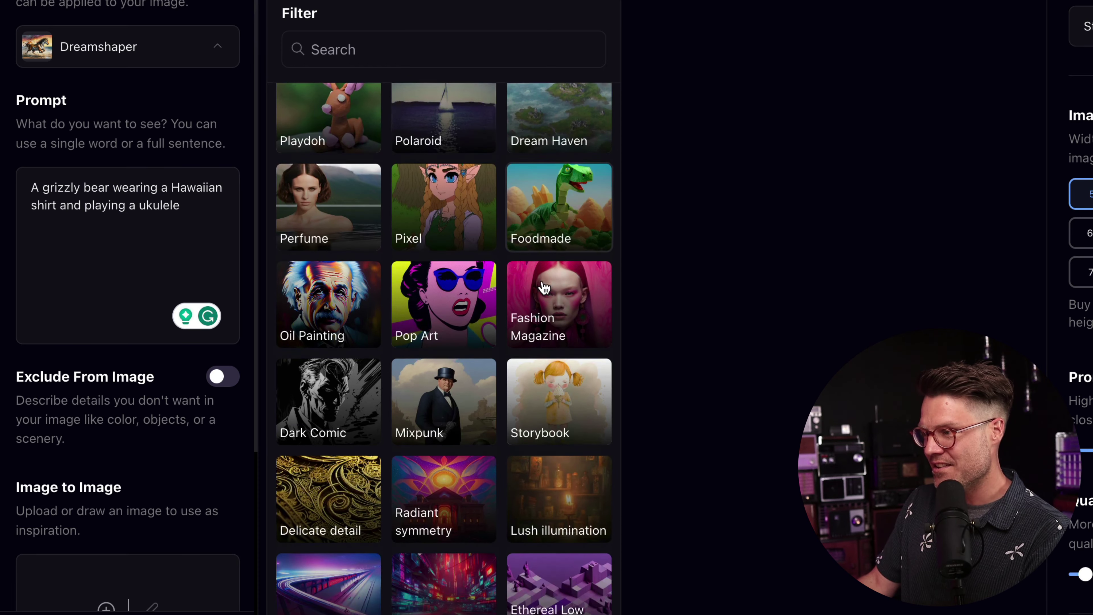
scroll(545, 286, "down", 6)
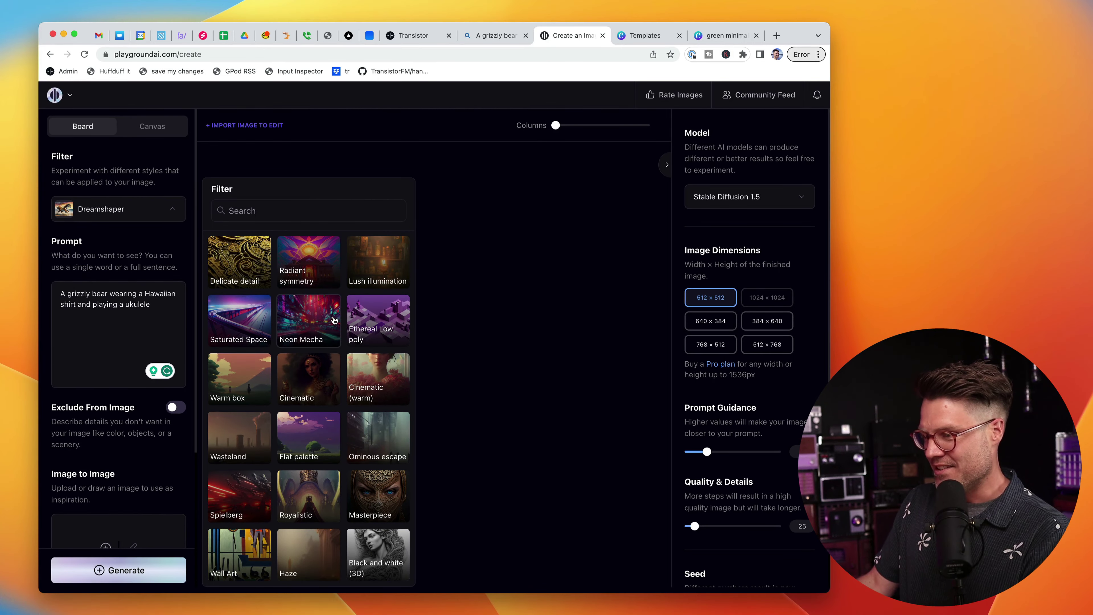
scroll(340, 302, "up", 15)
left_click(369, 255)
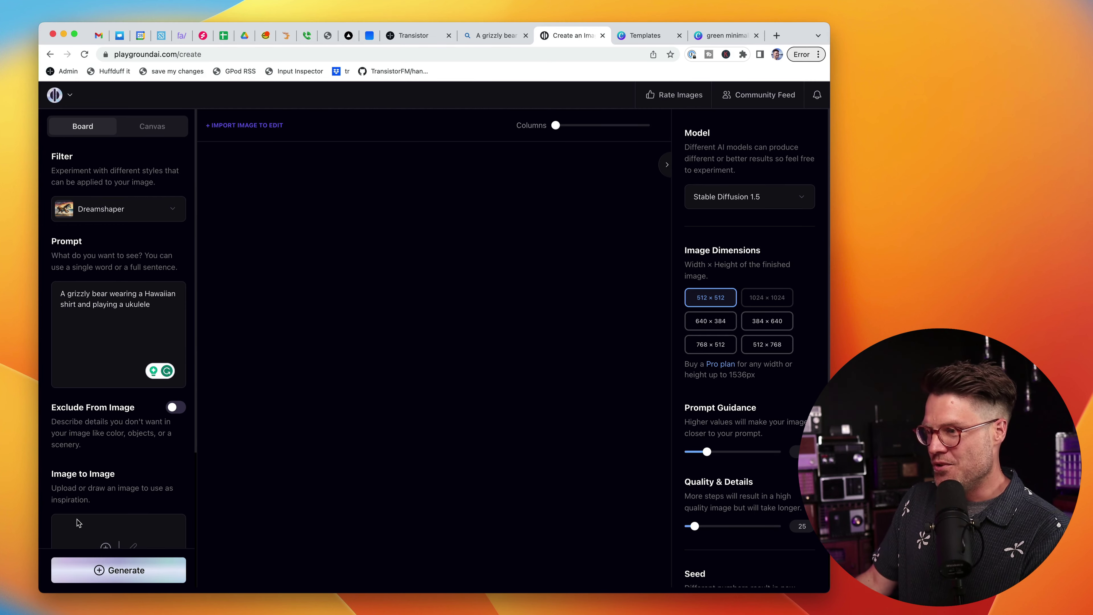
left_click(134, 575)
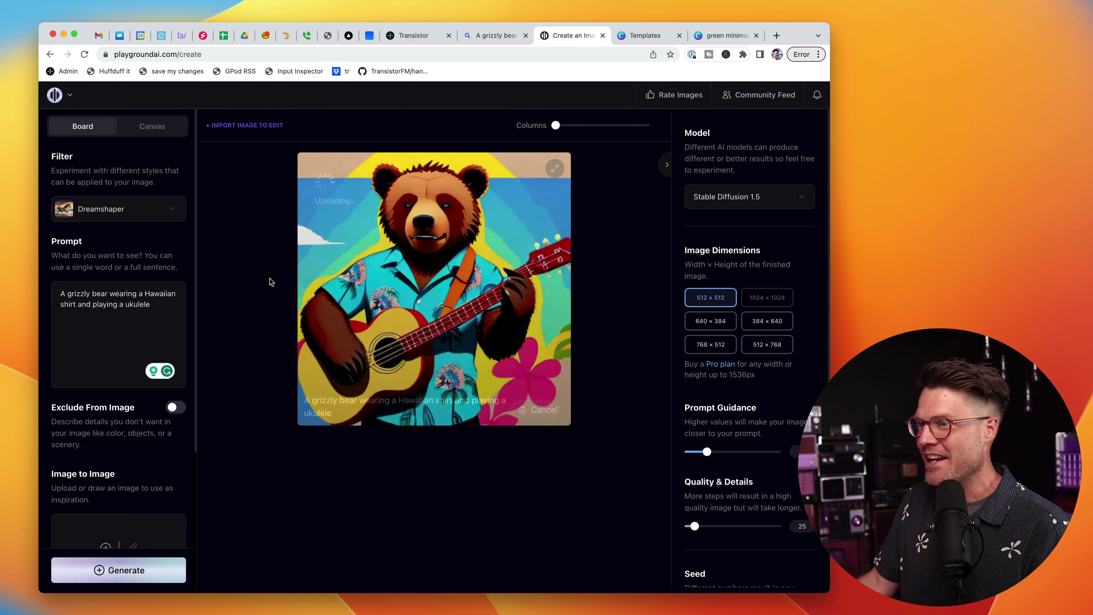
- Generate another ukulele bear image with the ReVAnimated filter
left_click(173, 209)
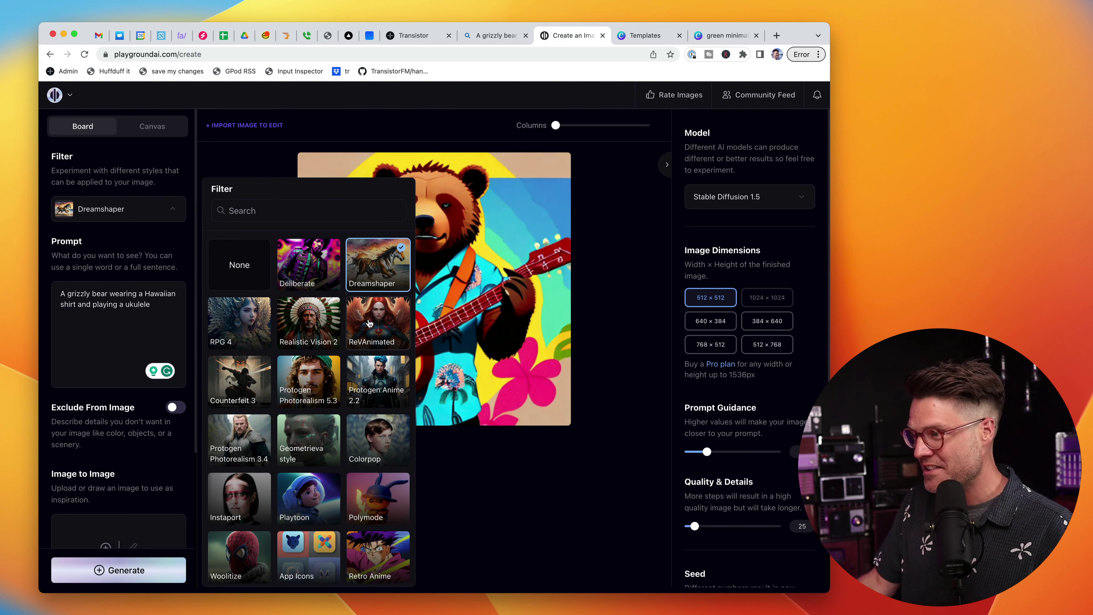
left_click(378, 322)
left_click(135, 577)
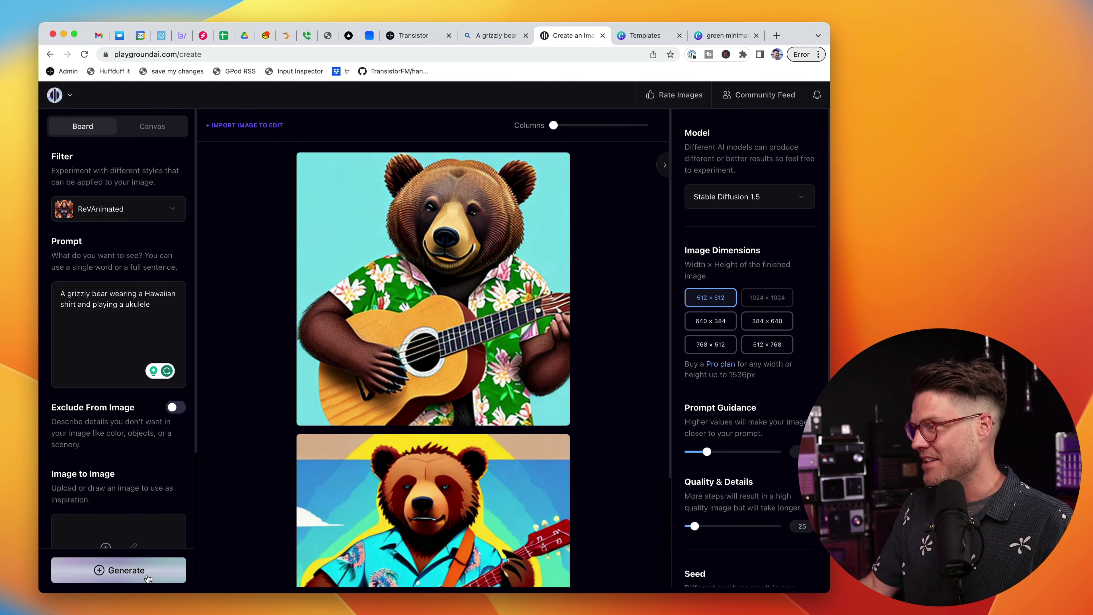
- Generate Cinematic (warm) and Playtoon ukulele-bear variants, then download the Hawaiian-shirt bear PNG
mouse_move(342, 378)
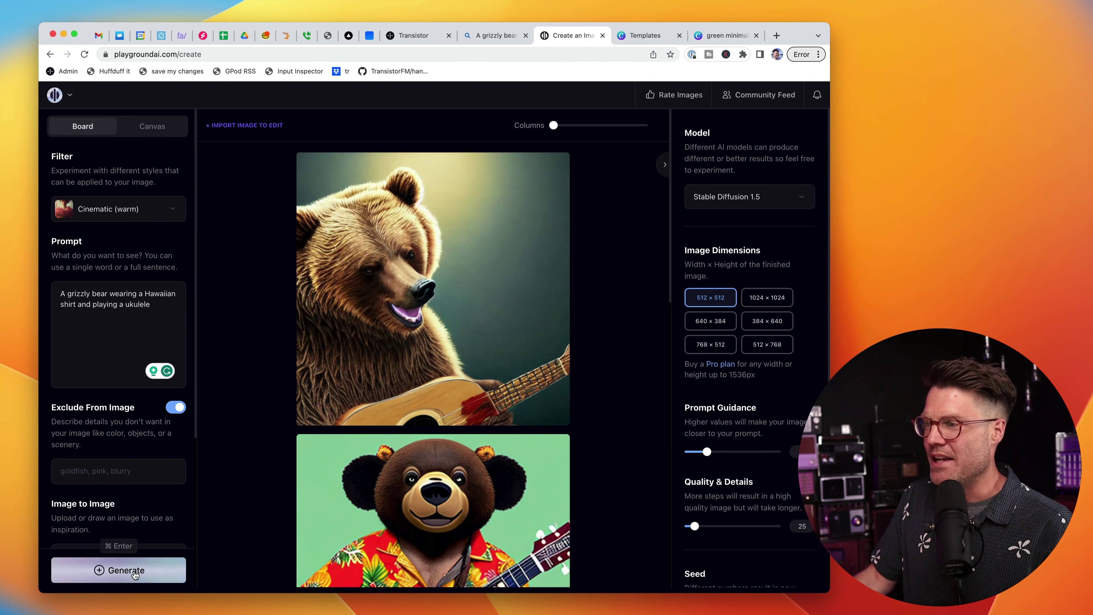
left_click(135, 575)
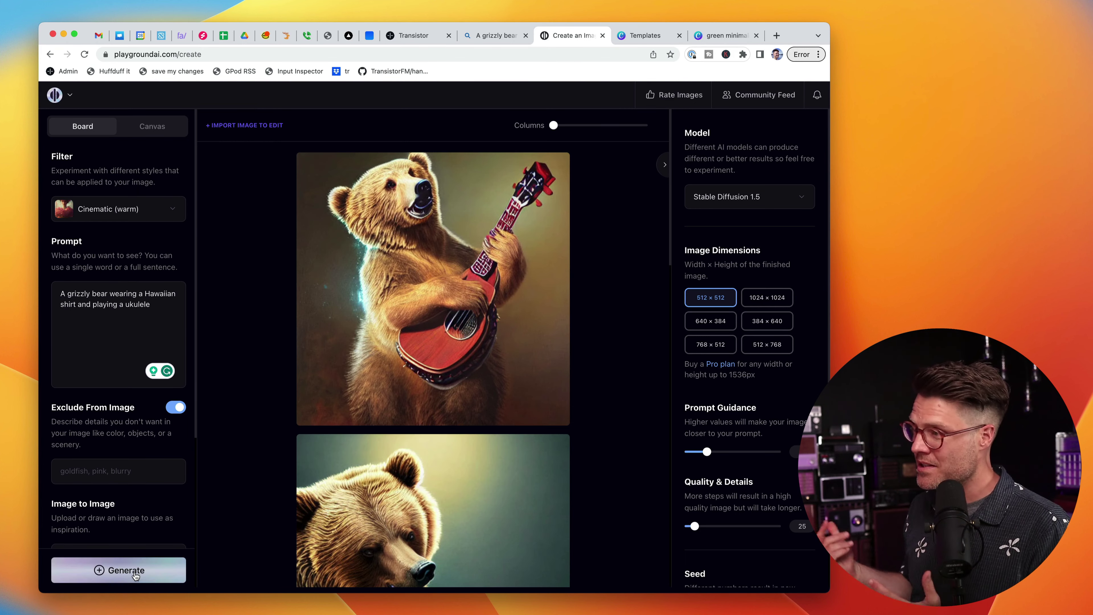
left_click(151, 213)
left_click(304, 353)
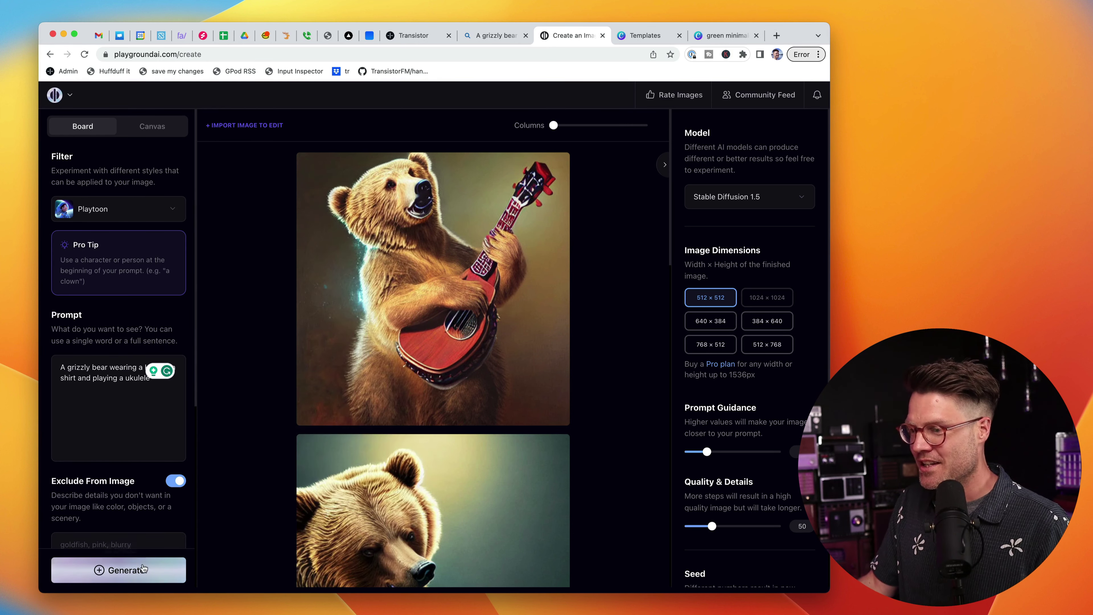
left_click(142, 559)
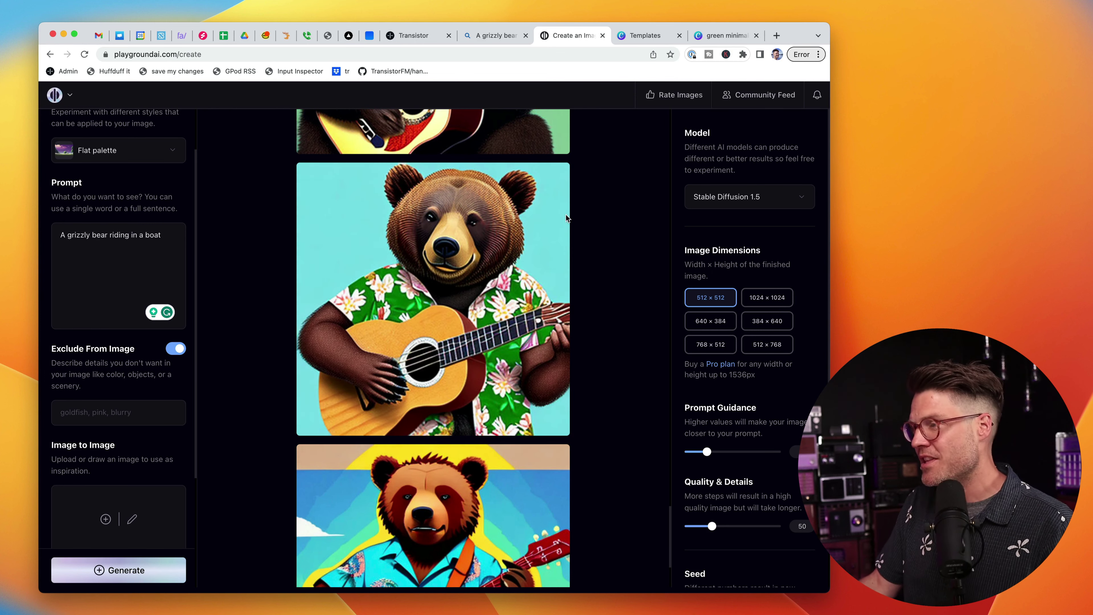
left_click(337, 178)
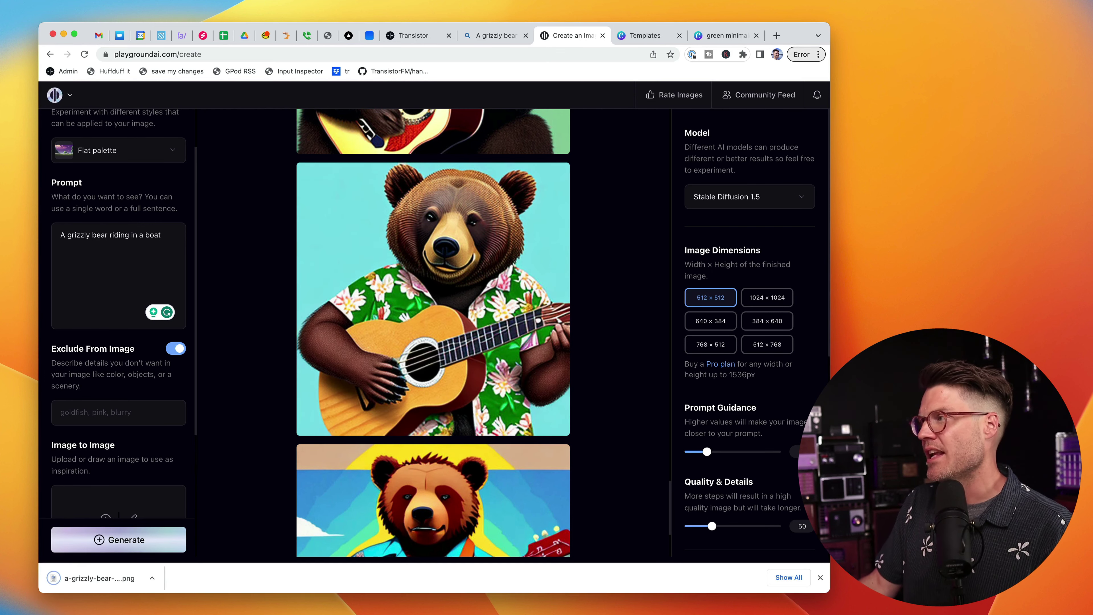
- Duplicate page 2 into a new page 3 and drop the downloaded bear PNG onto it
left_click(725, 36)
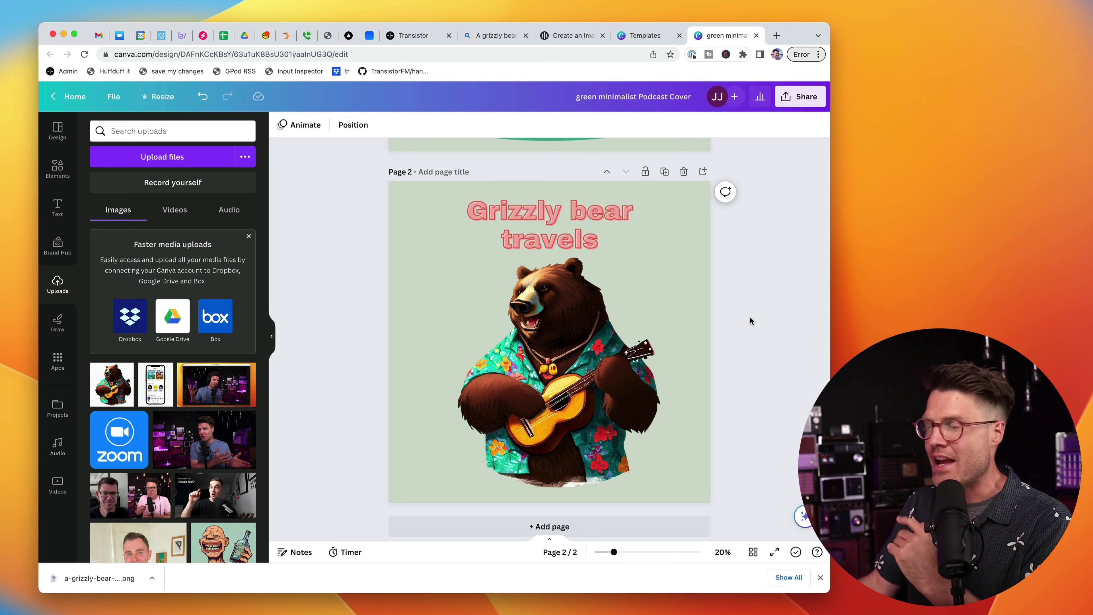
left_click(666, 173)
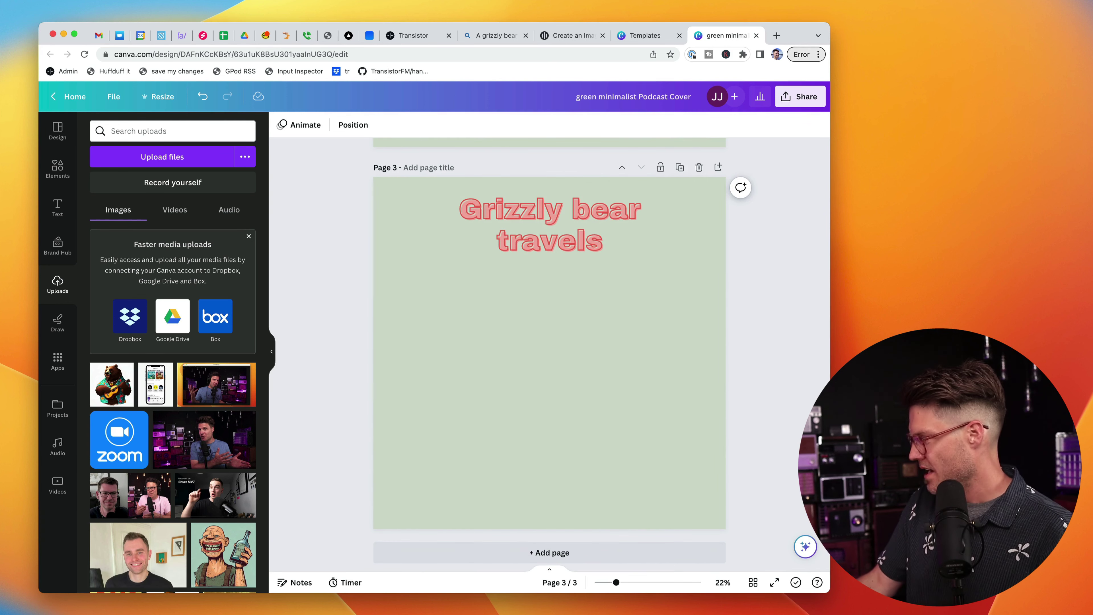
left_click_drag(1085, 385, 793, 416)
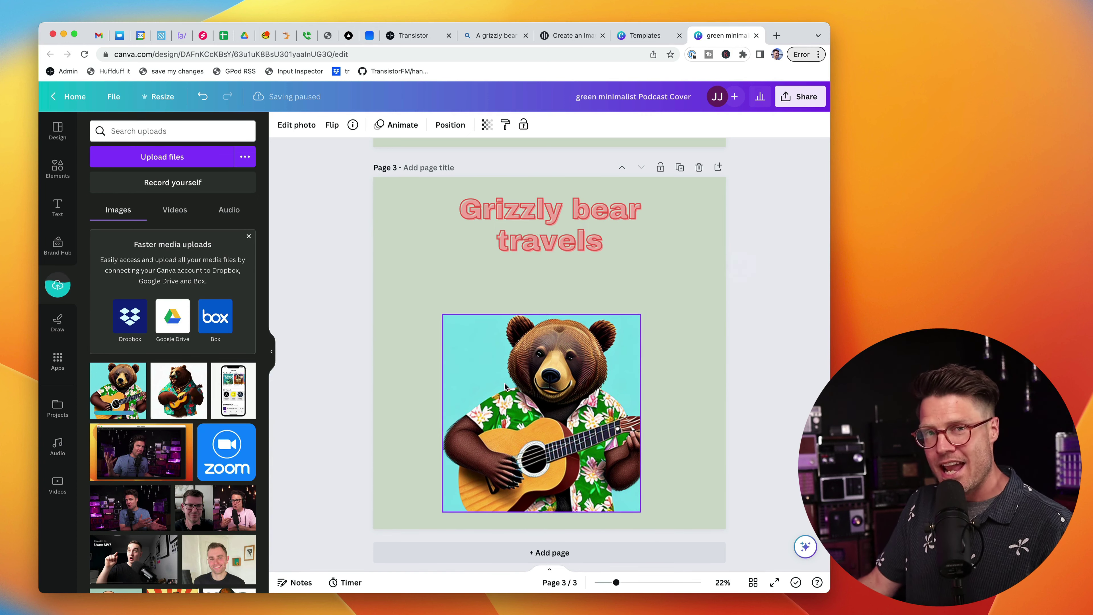
left_click(301, 124)
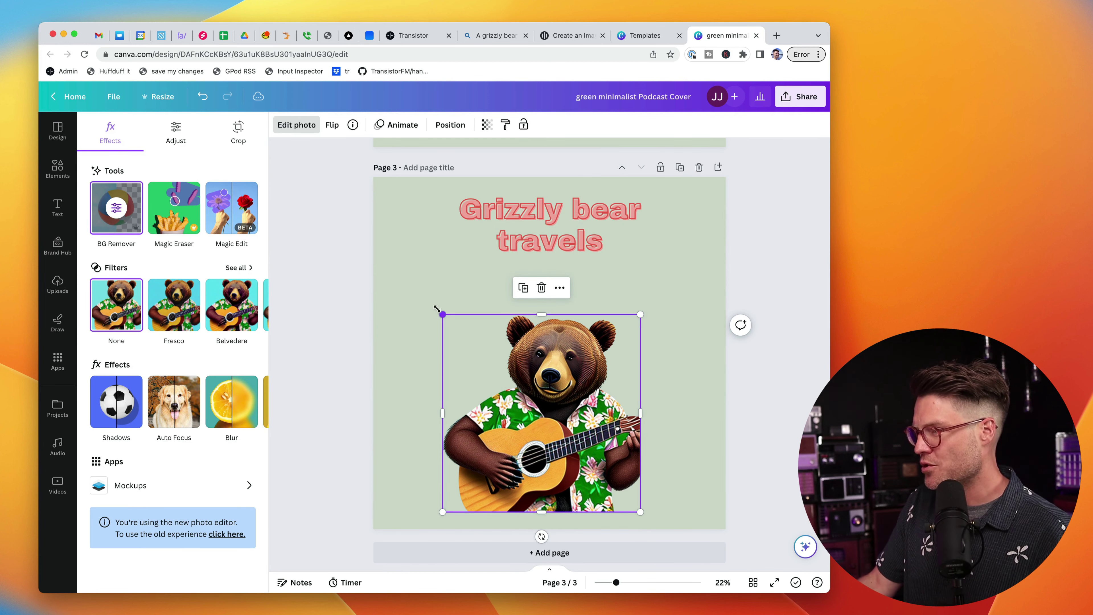
- Enlarge the bear image toward the page's bottom-right, then load the Transistor preview page
left_click_drag(438, 315, 394, 267)
left_click_drag(640, 510, 659, 533)
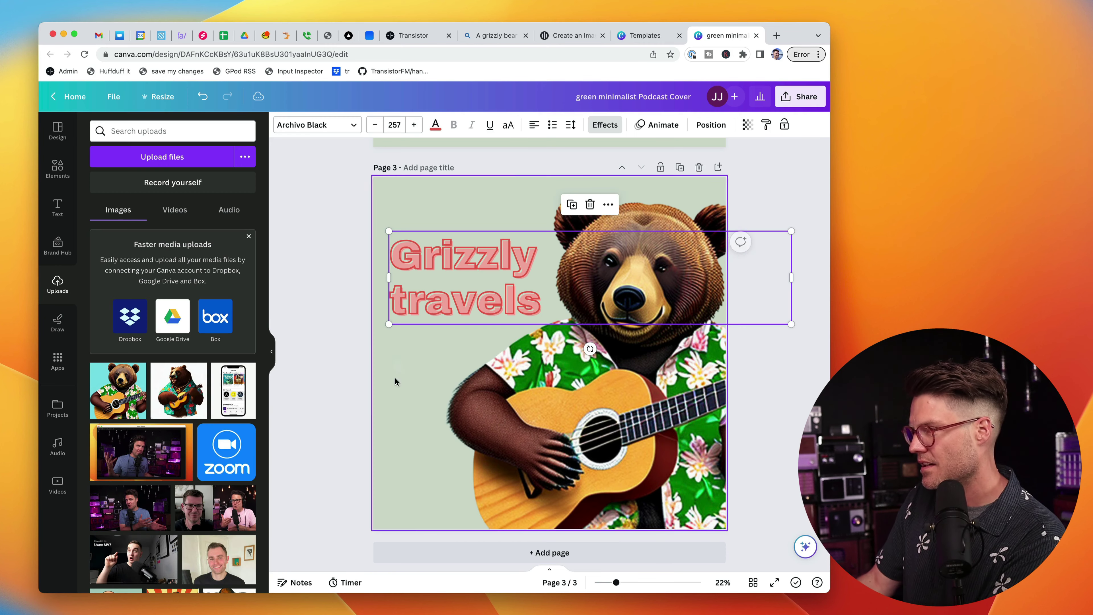
left_click(333, 398)
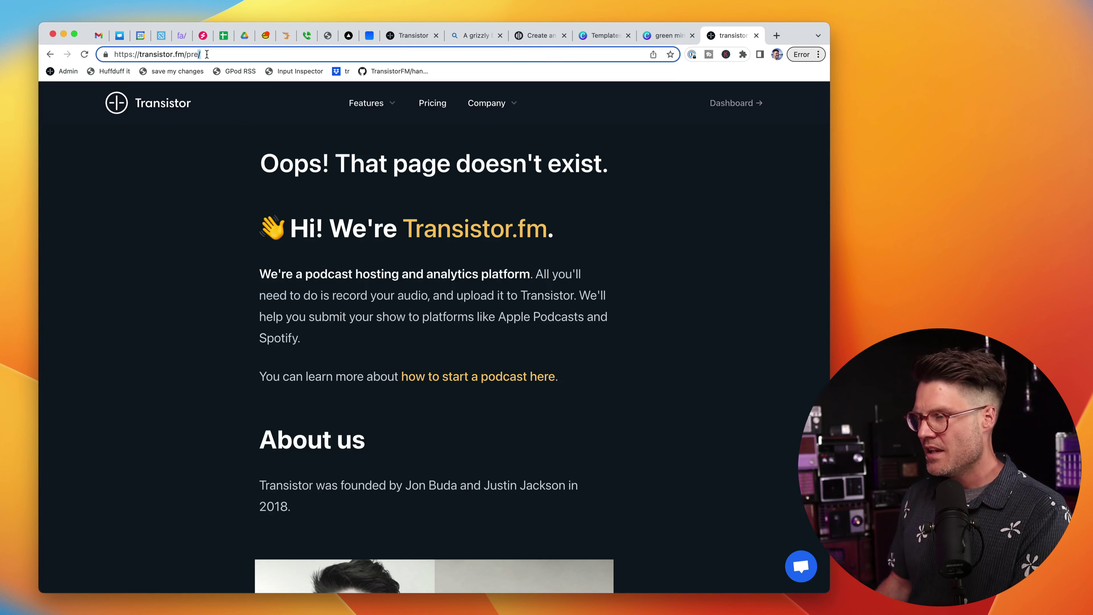
left_click(207, 54)
key("Return")
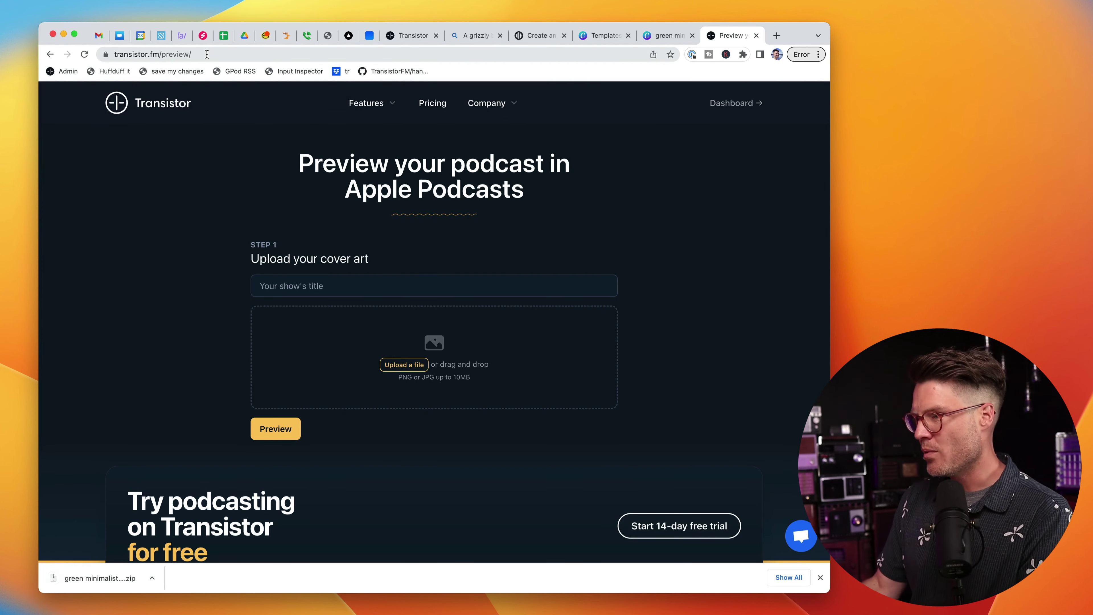
- Enter the show title 'Grizzly' on Transistor's preview page and preview the cover in Apple Podcasts
left_click(820, 577)
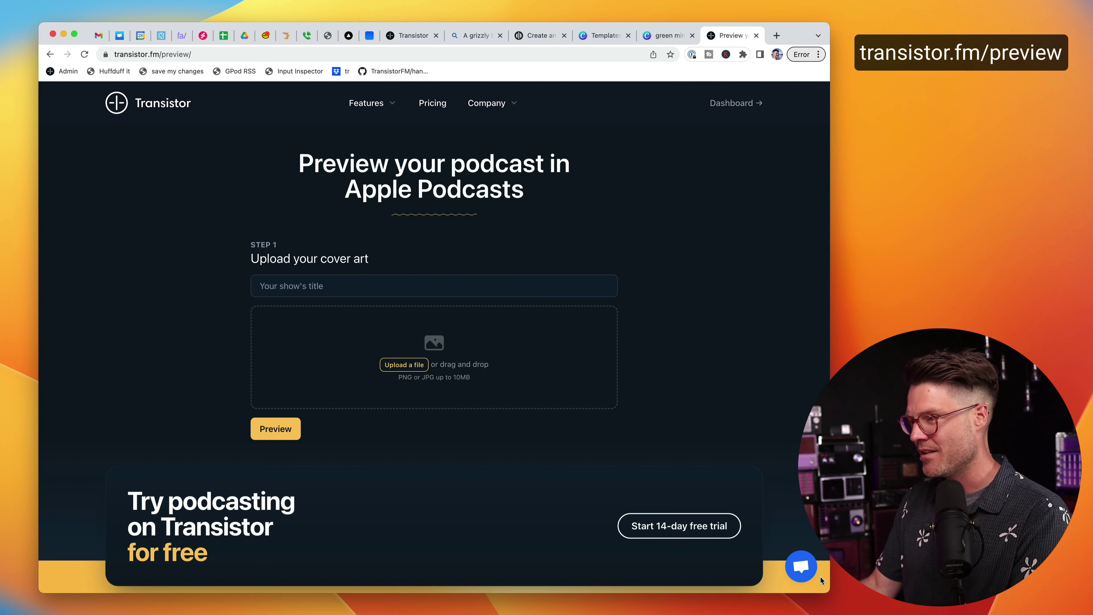
left_click(320, 287)
type("Grizzly Travels")
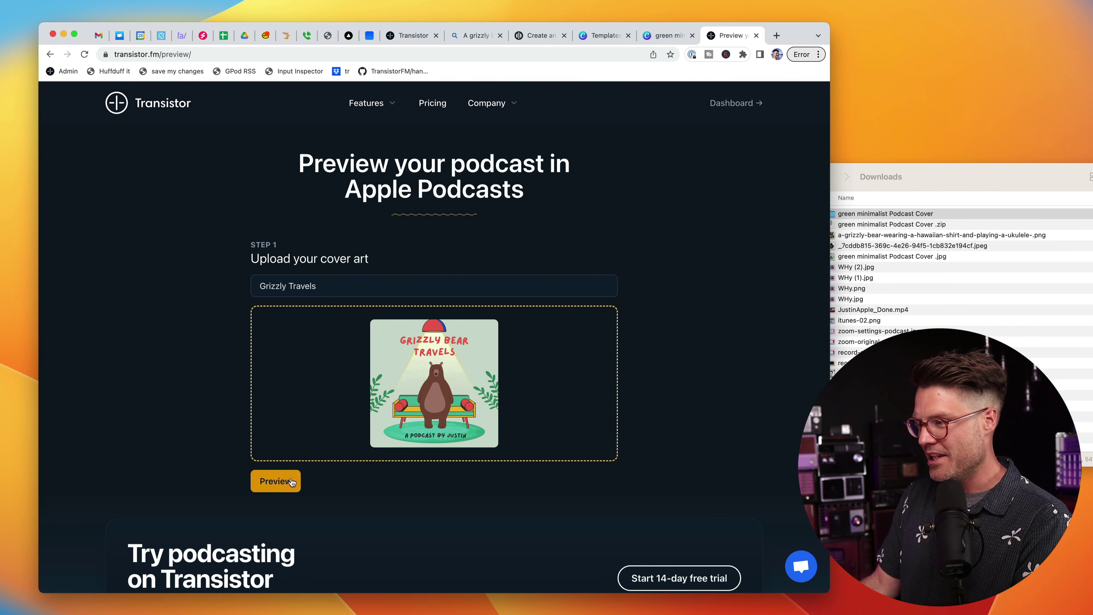
left_click(275, 481)
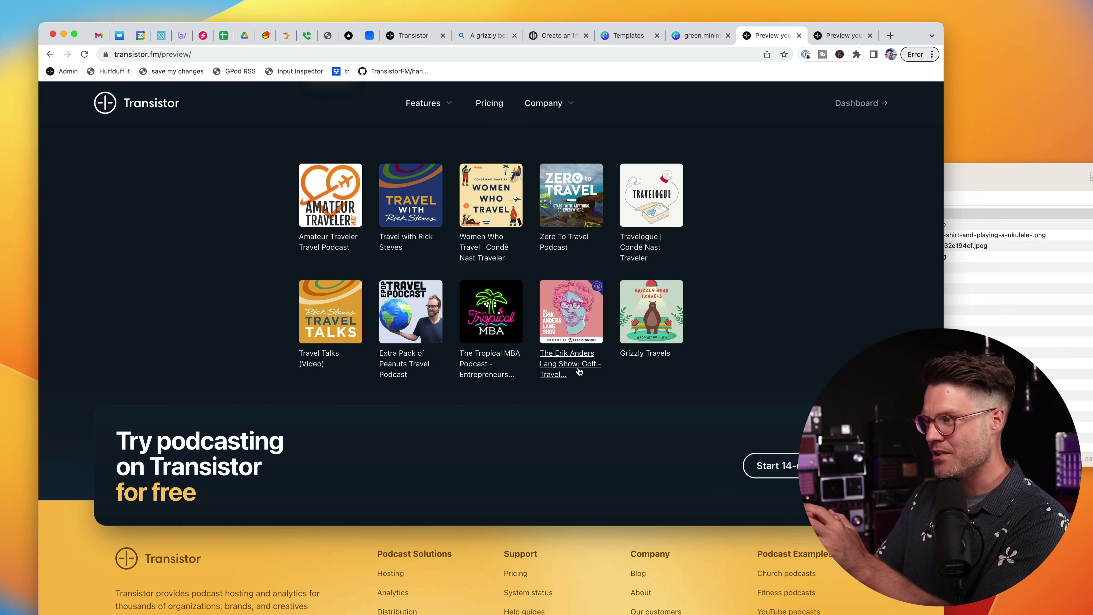
- In the second preview tab, upload 2.jpg as the cover art and preview it
left_click(834, 34)
left_click(448, 365)
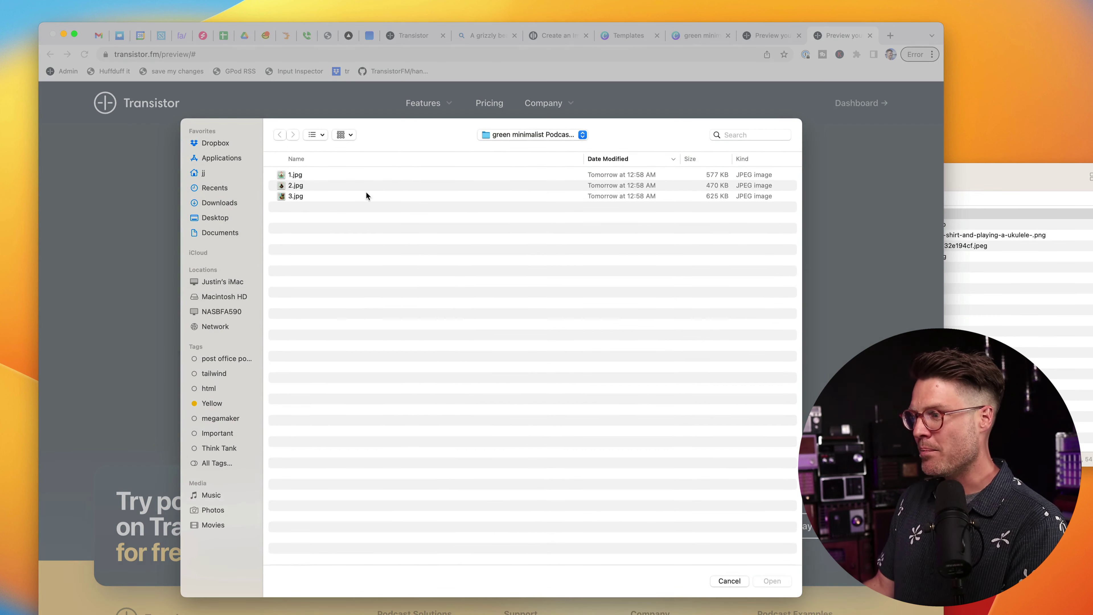
left_click(362, 185)
left_click(772, 581)
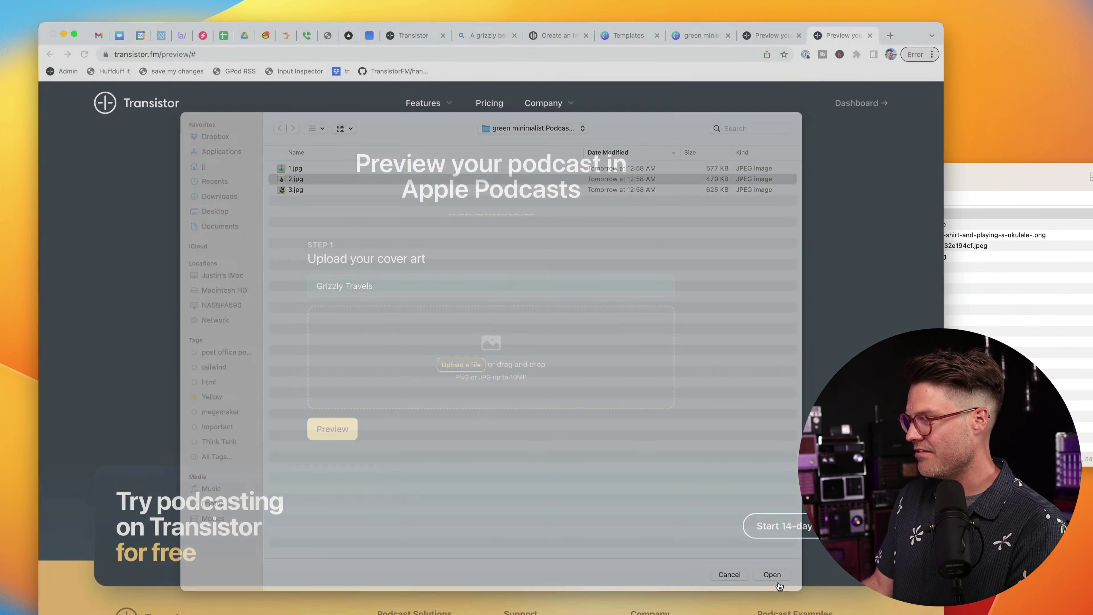
left_click(330, 482)
- Search the topic 'travel' to see the cover among similar travel podcasts
left_click(387, 283)
left_click(347, 318)
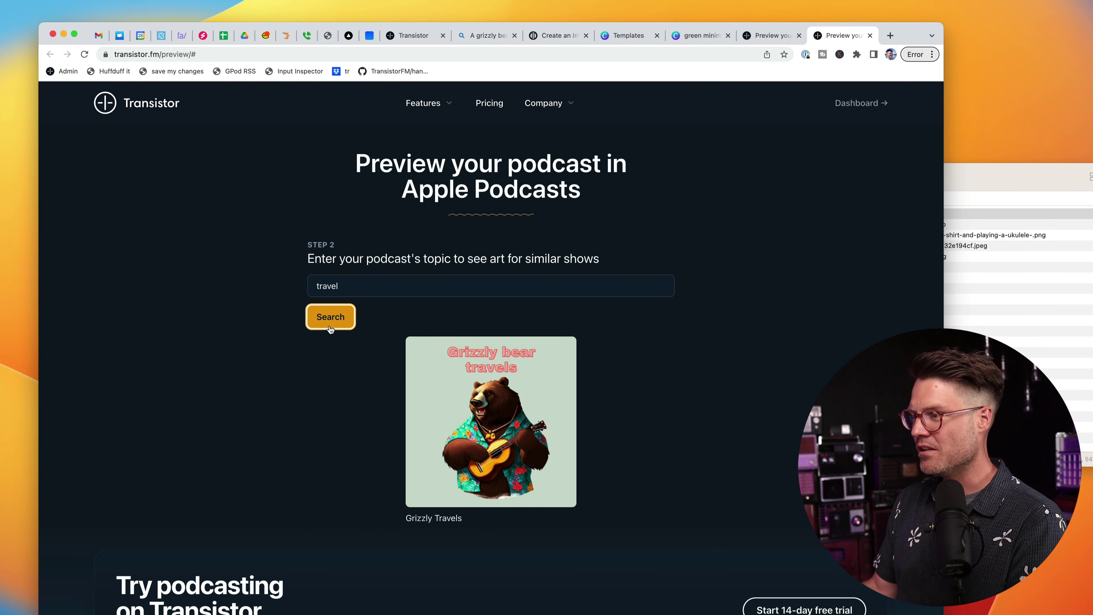
scroll(362, 324, "down", 6)
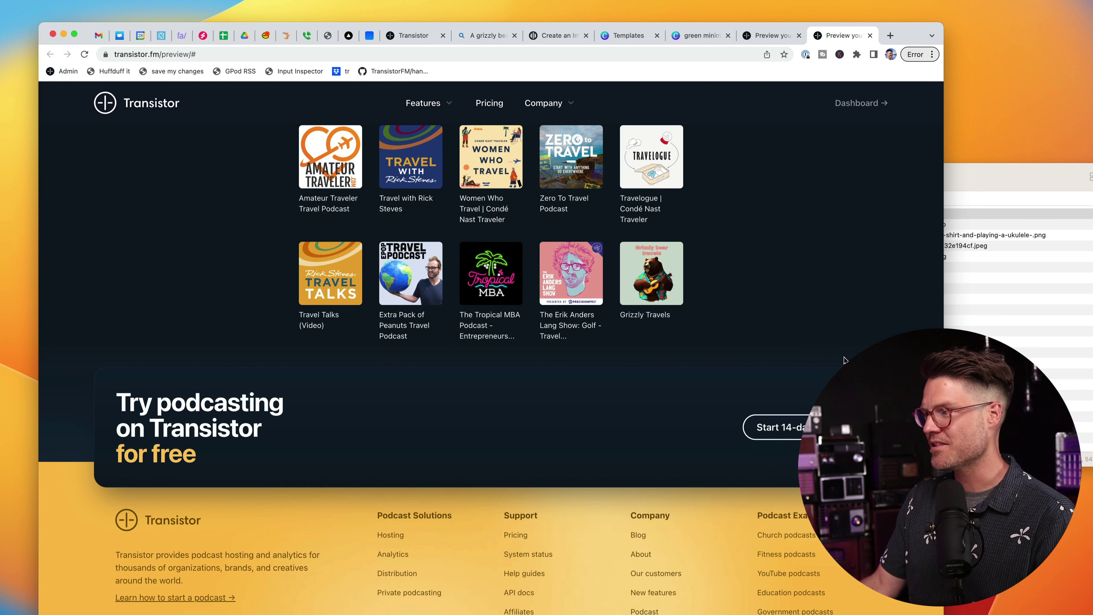
mouse_move(670, 295)
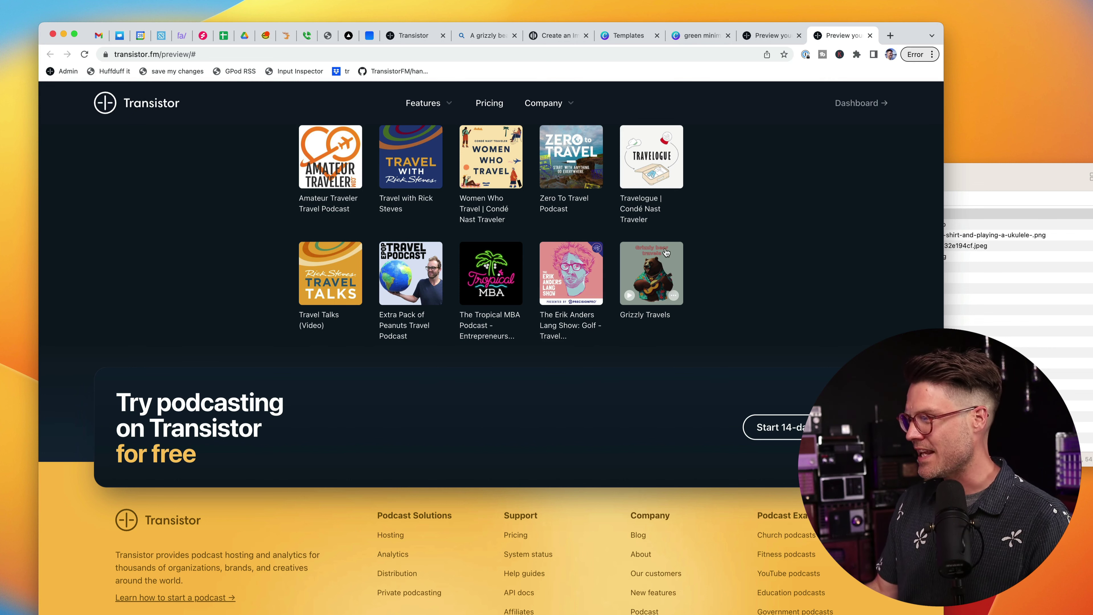
- Attach the travel-cover grid screenshot from Finder to the Grizzly Travels tweet draft
scroll(737, 248, "up", 5)
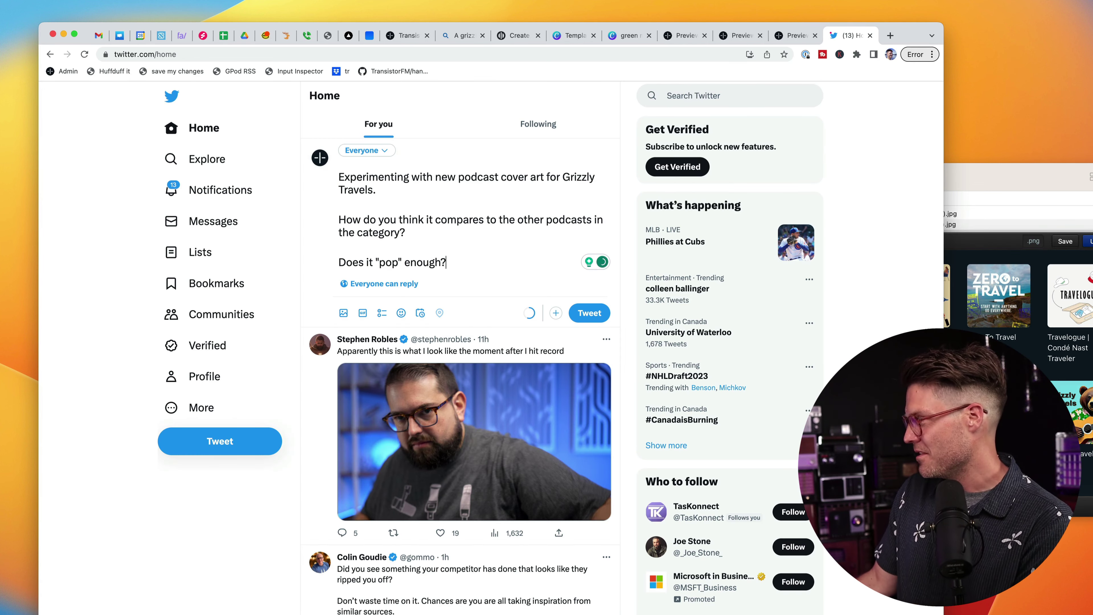
left_click_drag(990, 297, 451, 215)
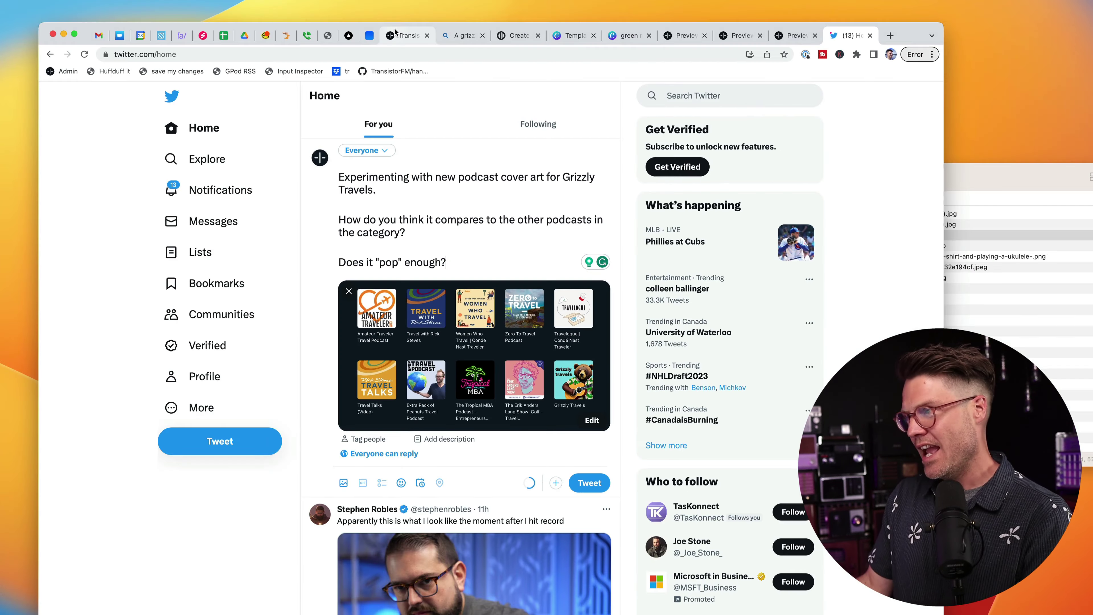
- Upload 'green minimalist Podcast Cover (2).jpg' as the show's Podcast Artwork in Transistor
left_click(397, 37)
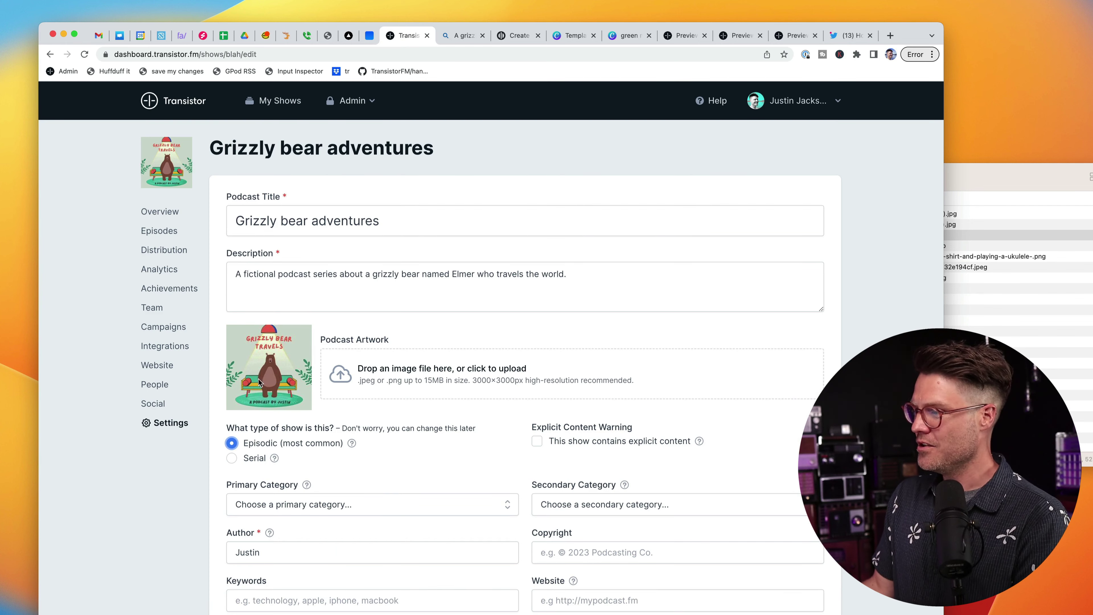
left_click(415, 369)
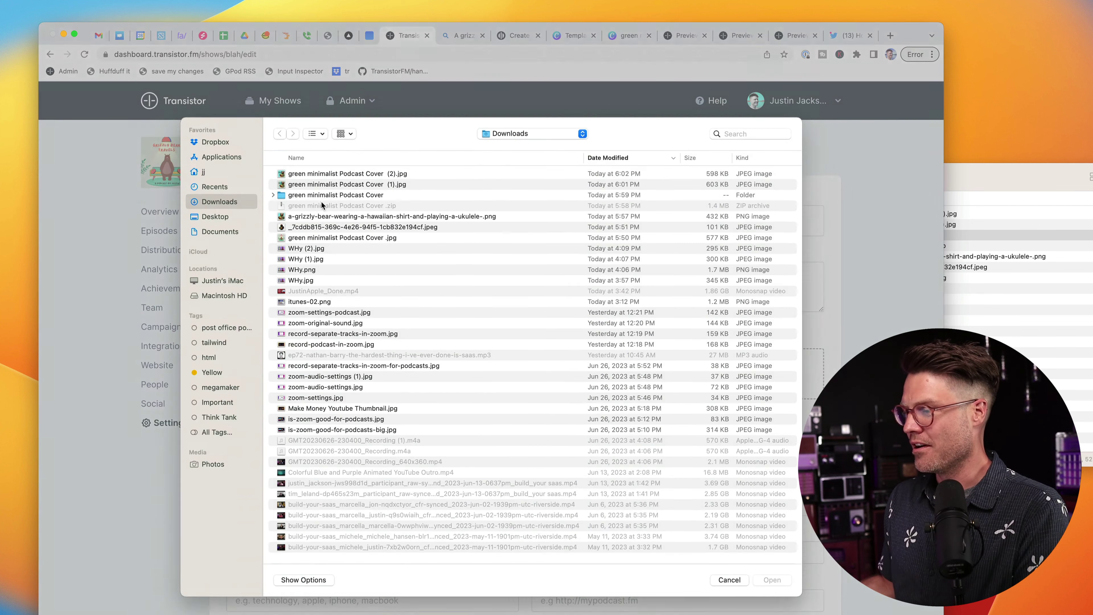
left_click(324, 177)
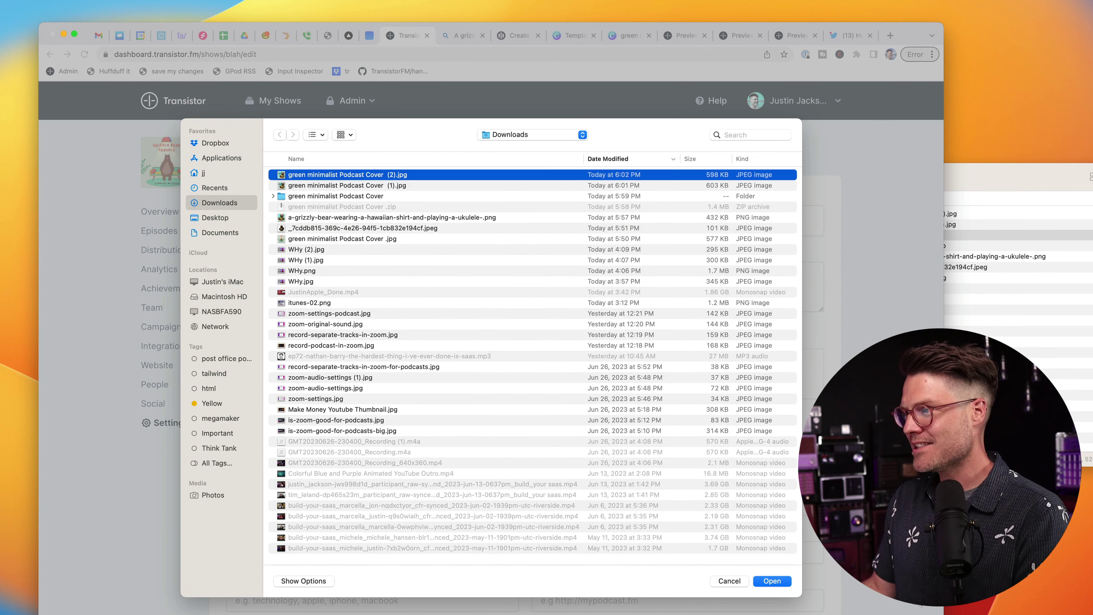
left_click(761, 580)
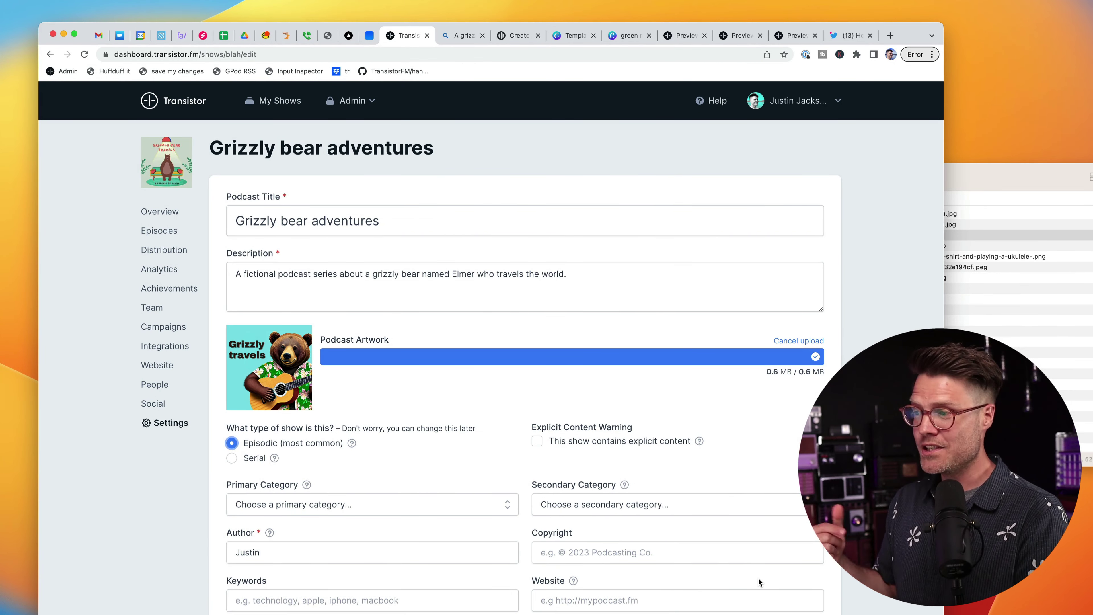